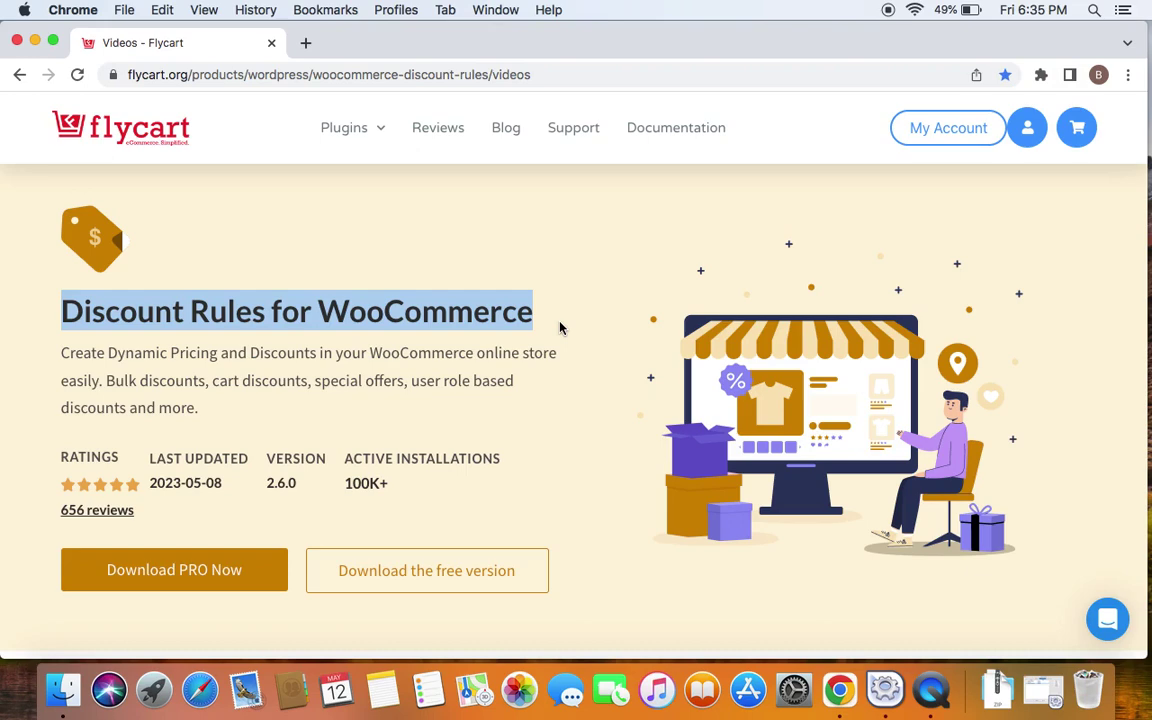
Start a new rule from the Woo Discount Rules admin tab with Add New Rule
click(568, 72)
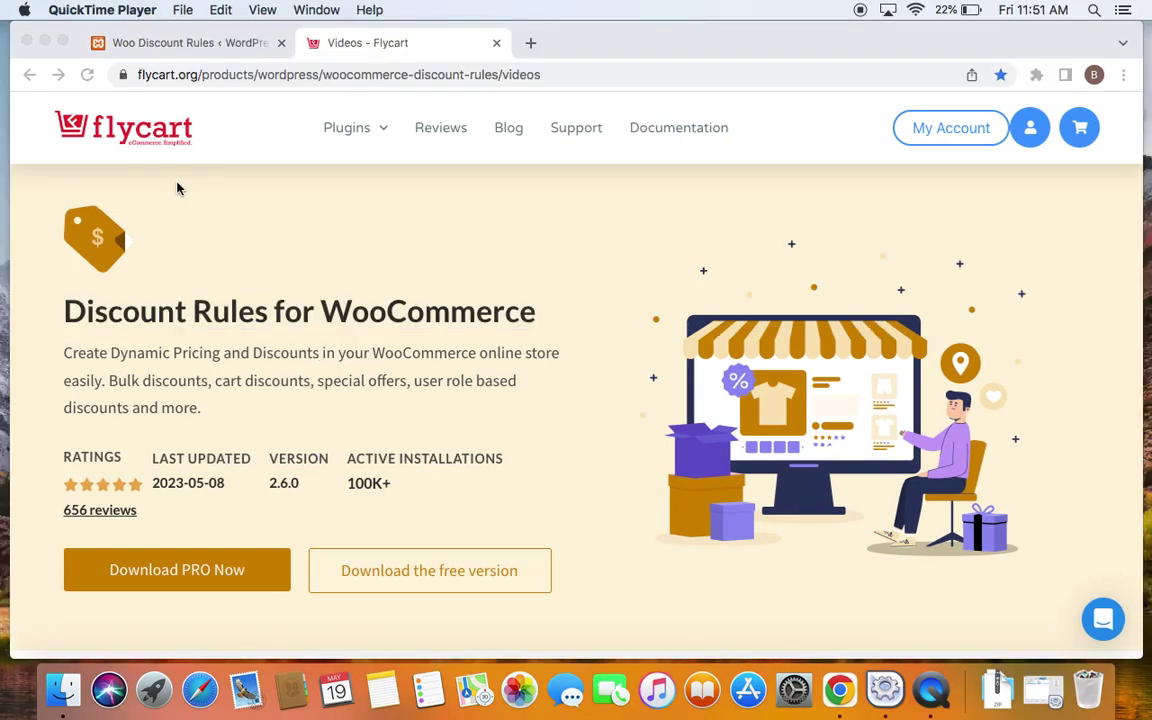
click(195, 47)
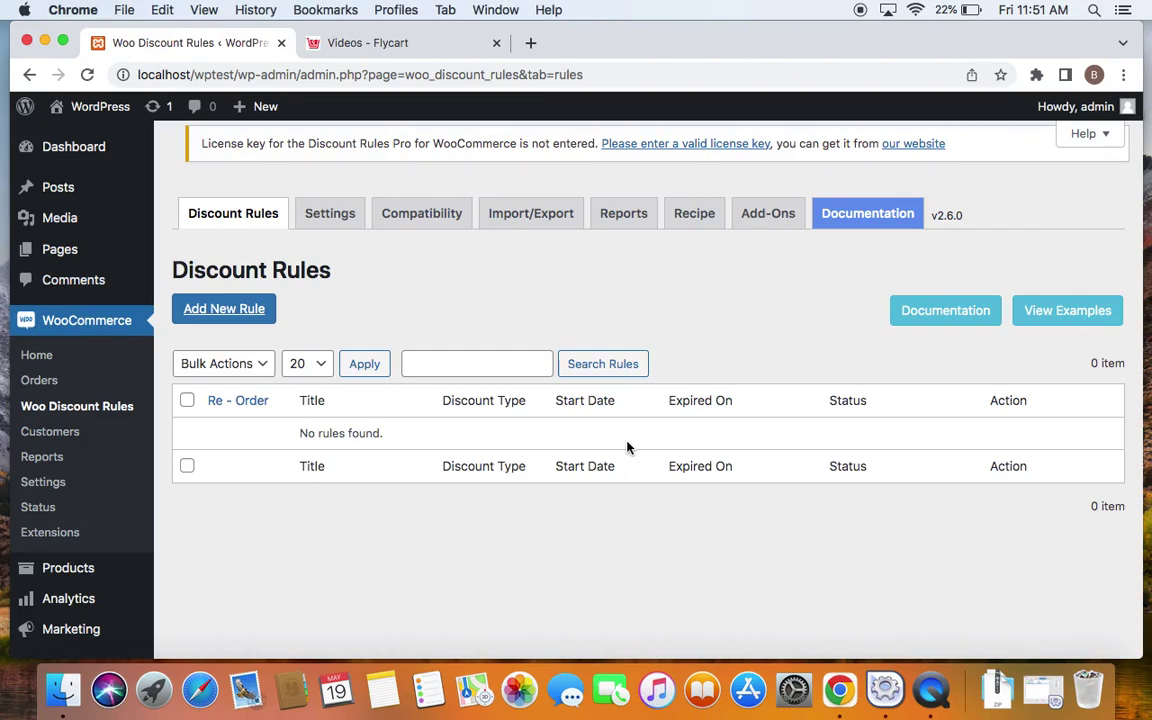
click(255, 319)
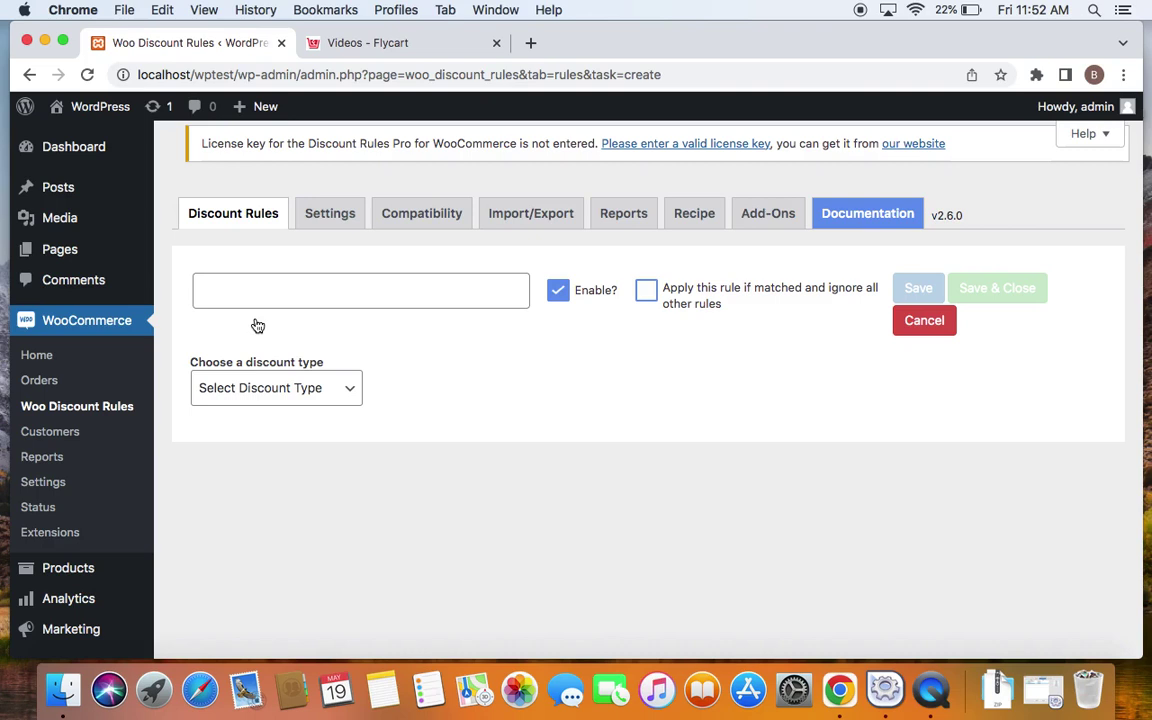
Enter 'Cart subtotal discount- 10% off $100-$199' as the rule name, correcting the typo
click(313, 296)
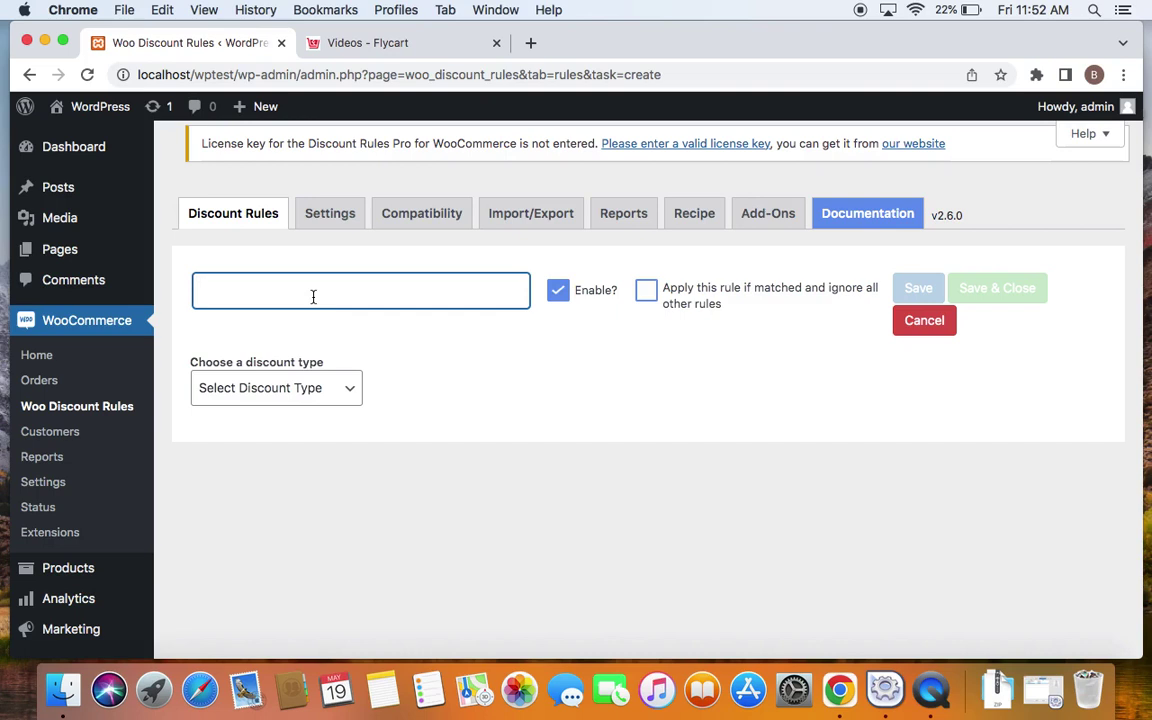
text(Cart subtotal discount- 10)
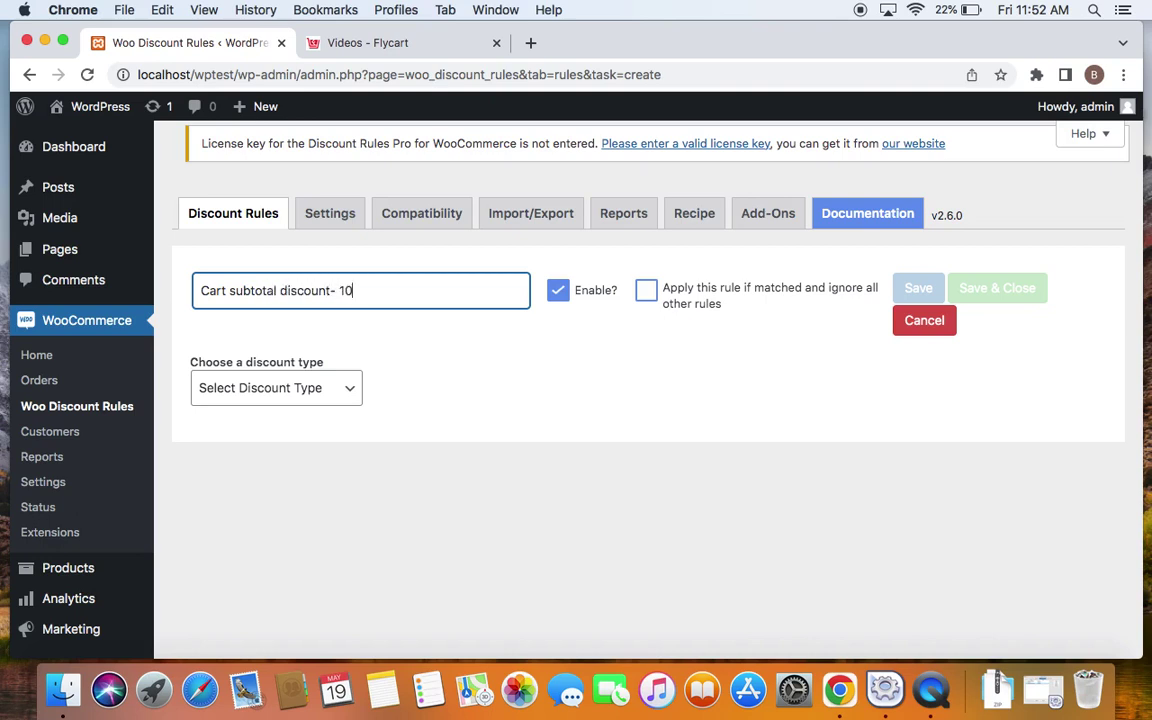
text(% off $100-$199)
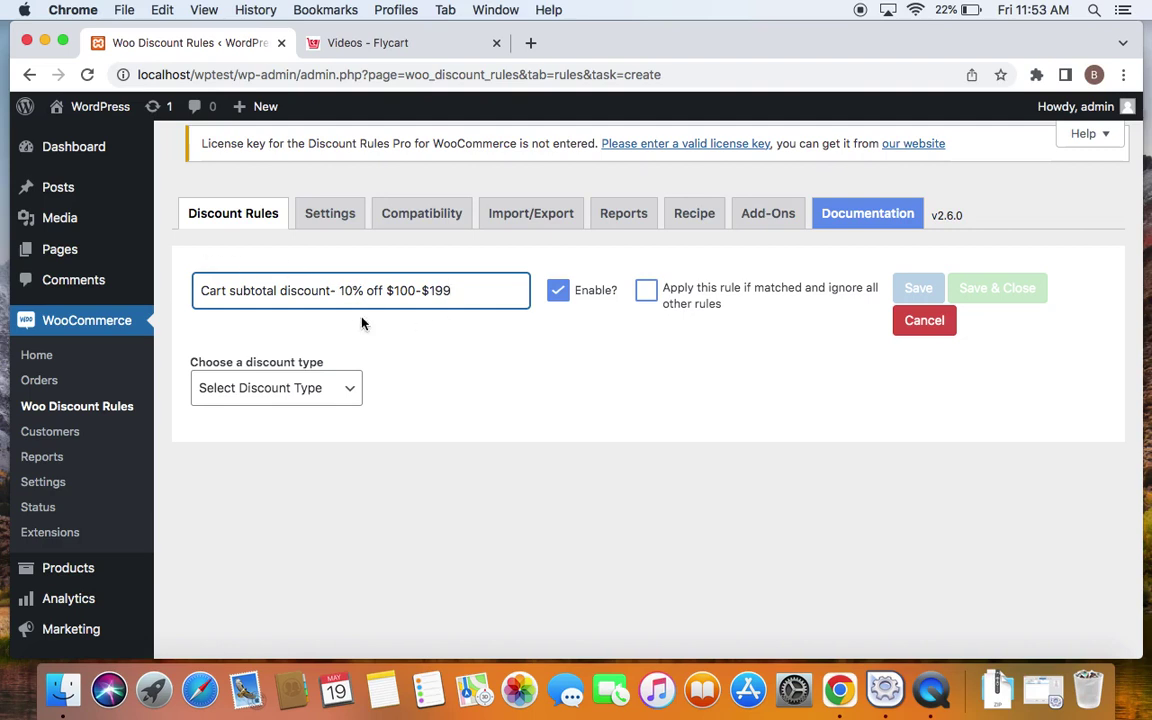
Choose Cart Adjustment as the rule's discount type
click(296, 398)
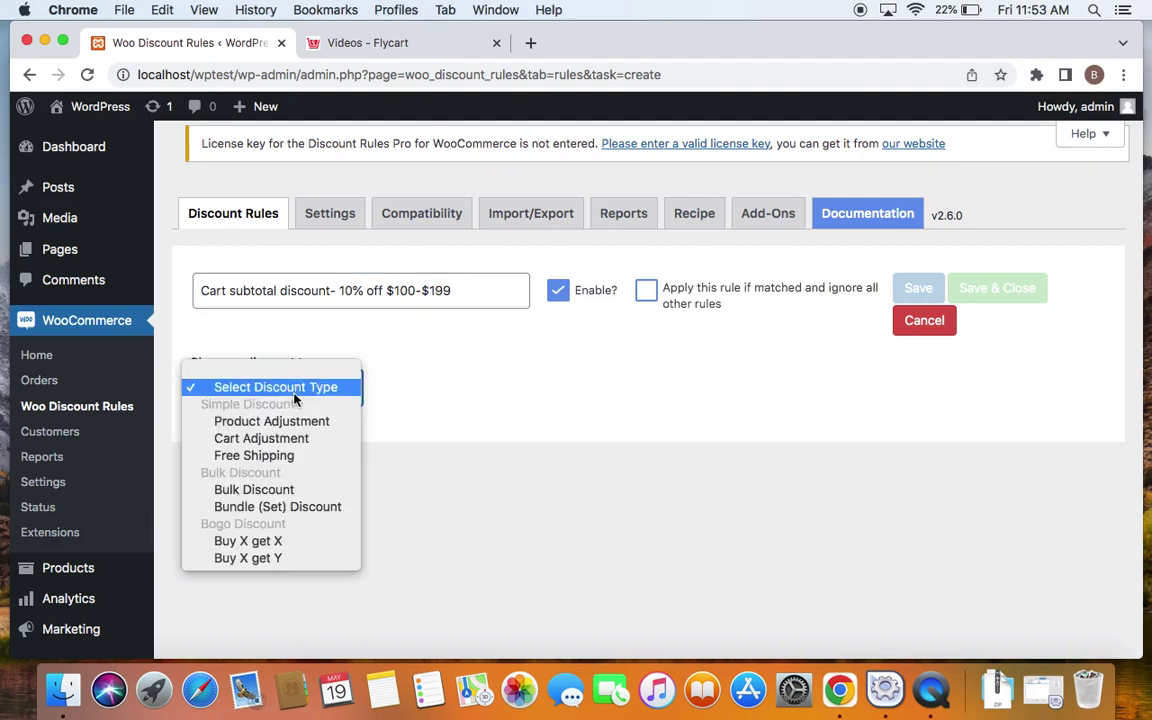
click(297, 438)
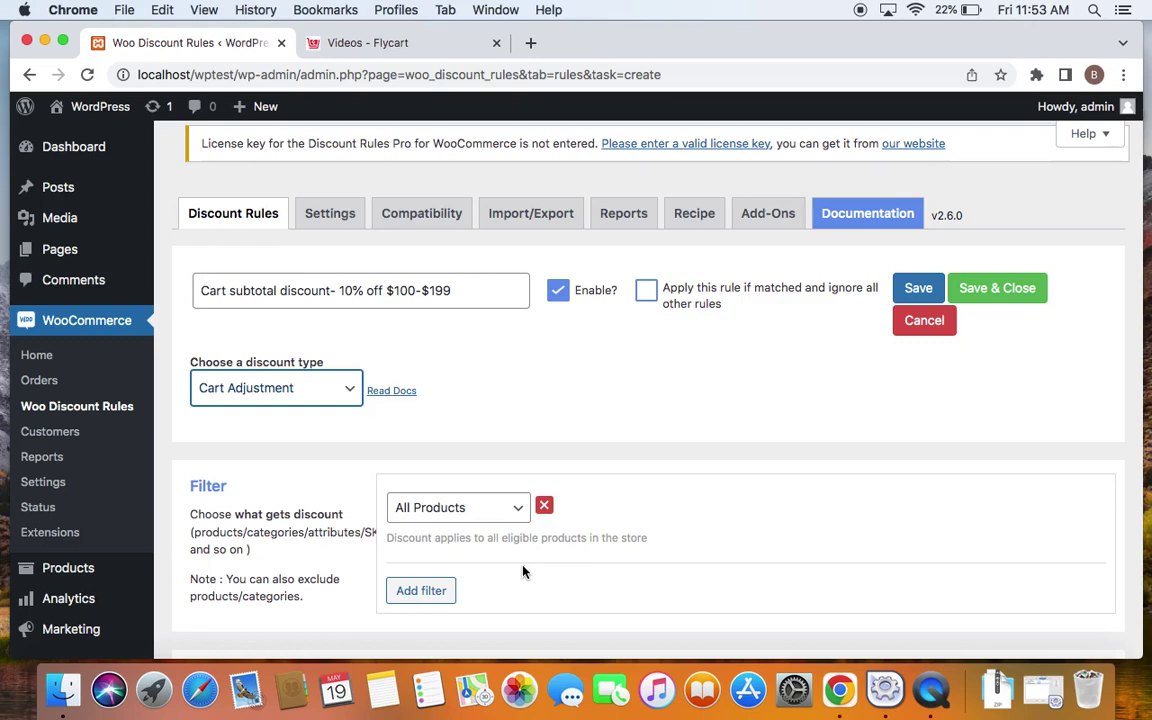
Give the Discount section a percentage value of 10 and the label '10% off'
scroll(522, 571, down, 3)
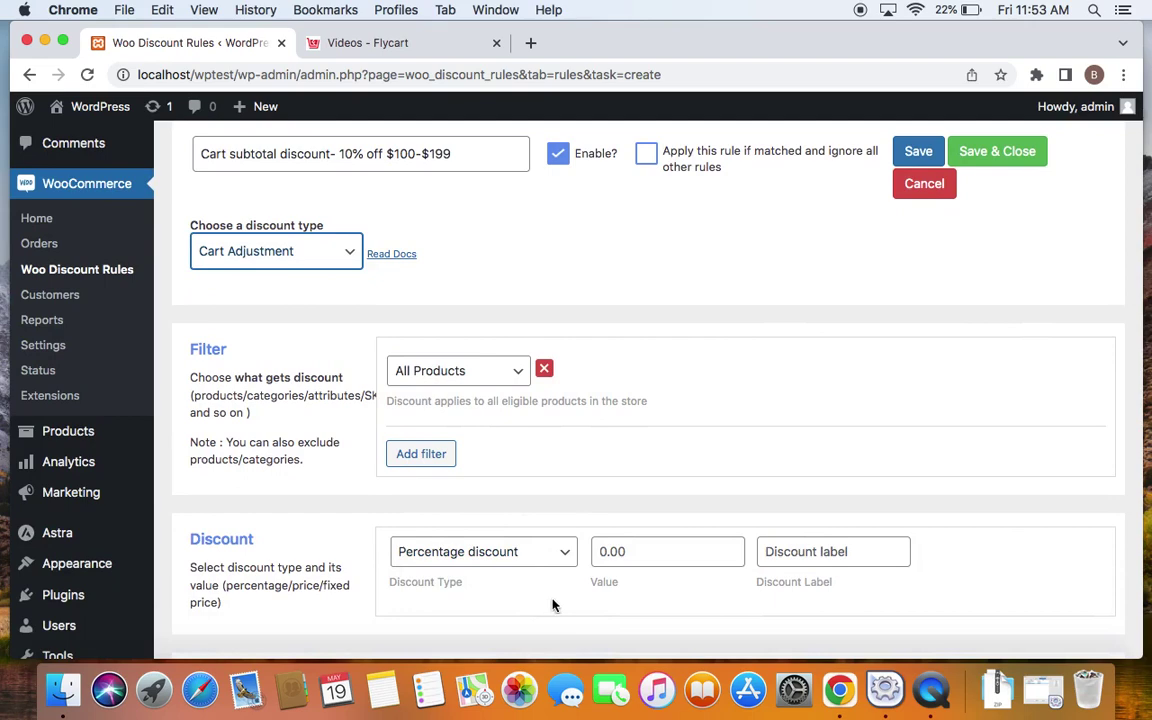
scroll(688, 595, up, 1)
scroll(688, 595, up, 1)
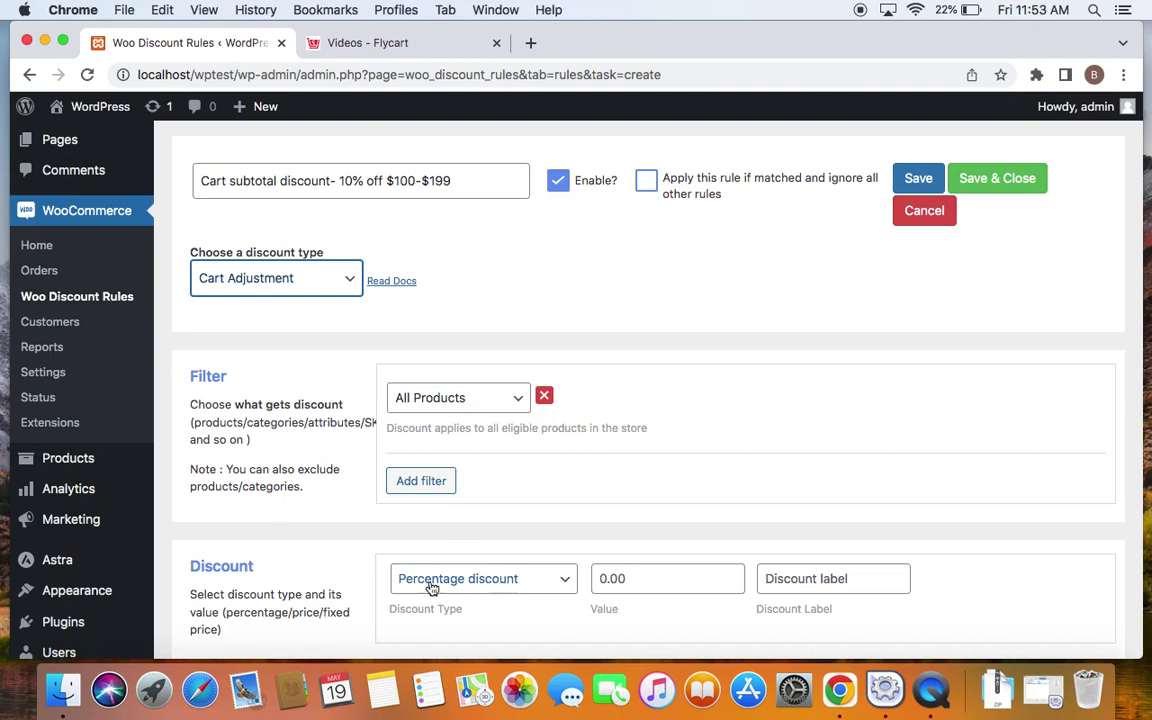
double_click(637, 586)
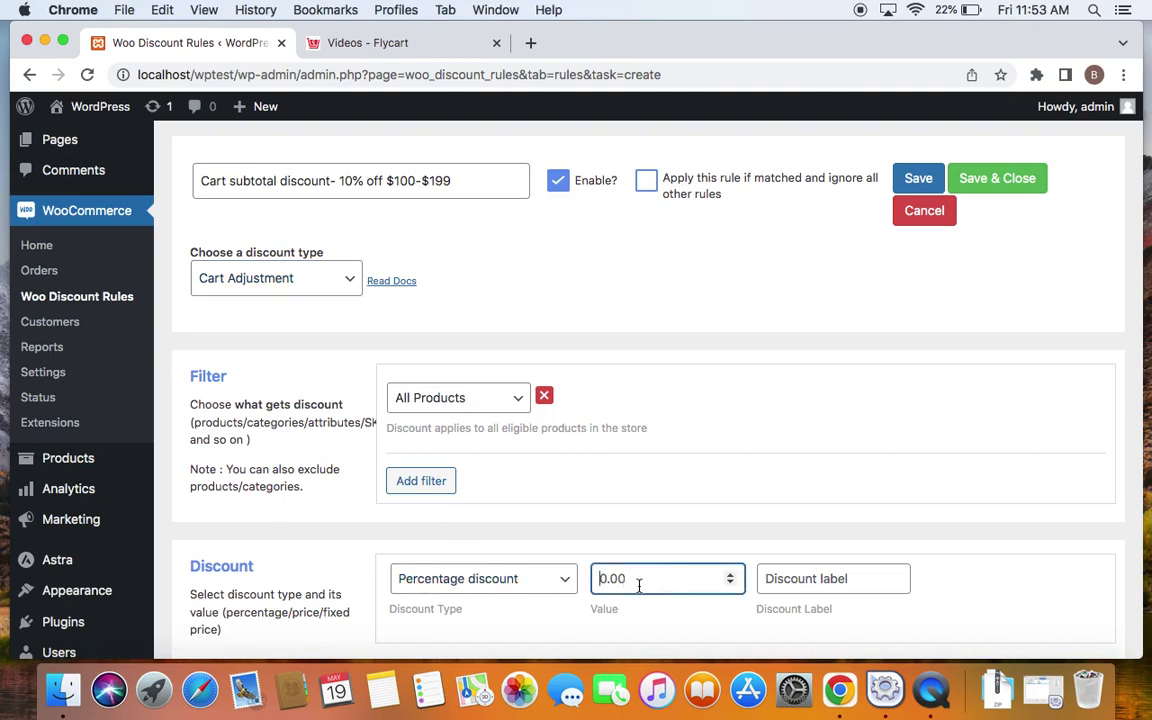
text(10)
click(740, 478)
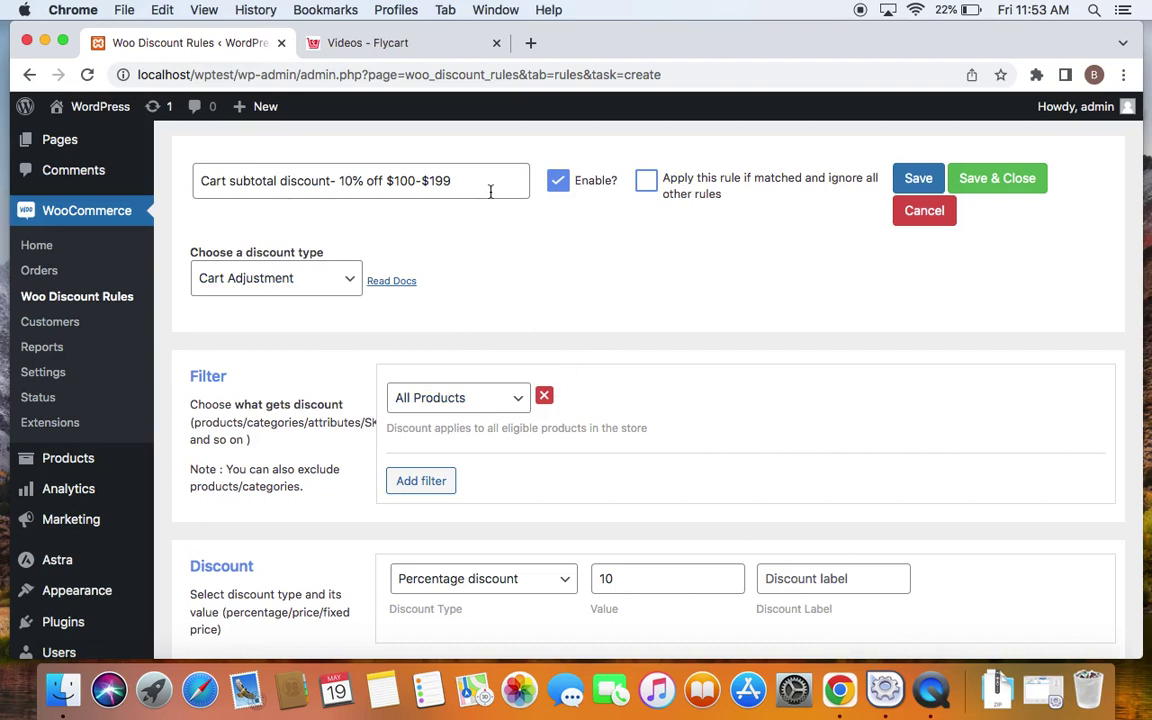
click(813, 587)
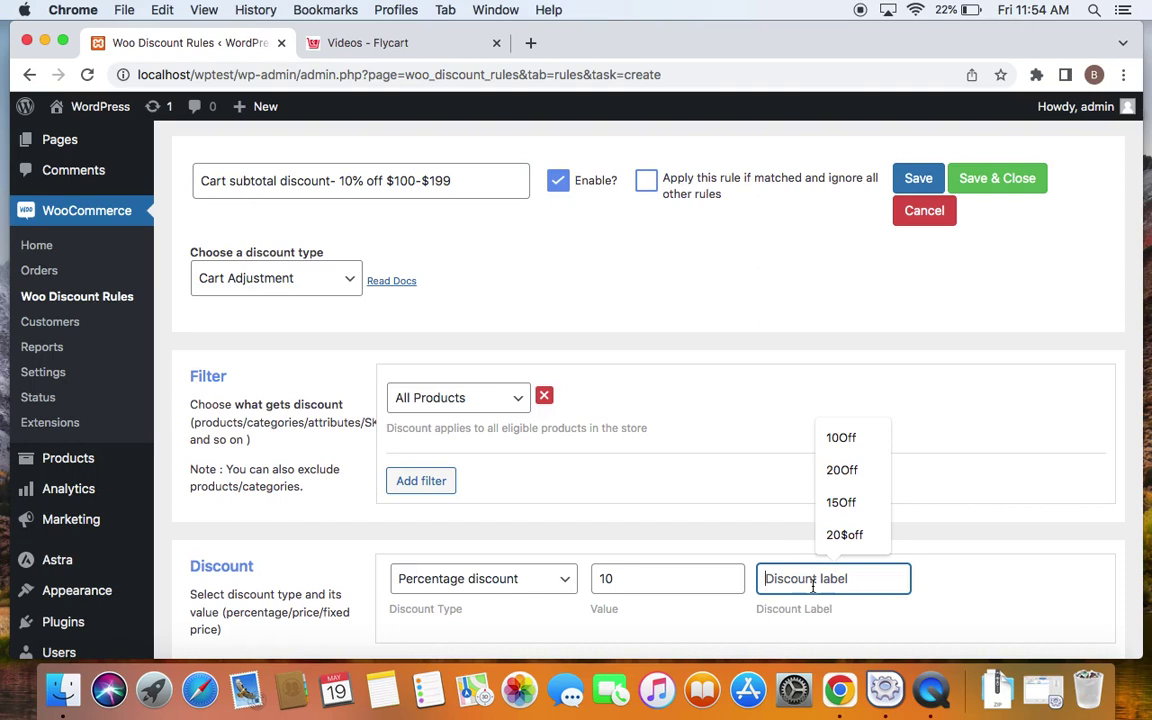
text(10)
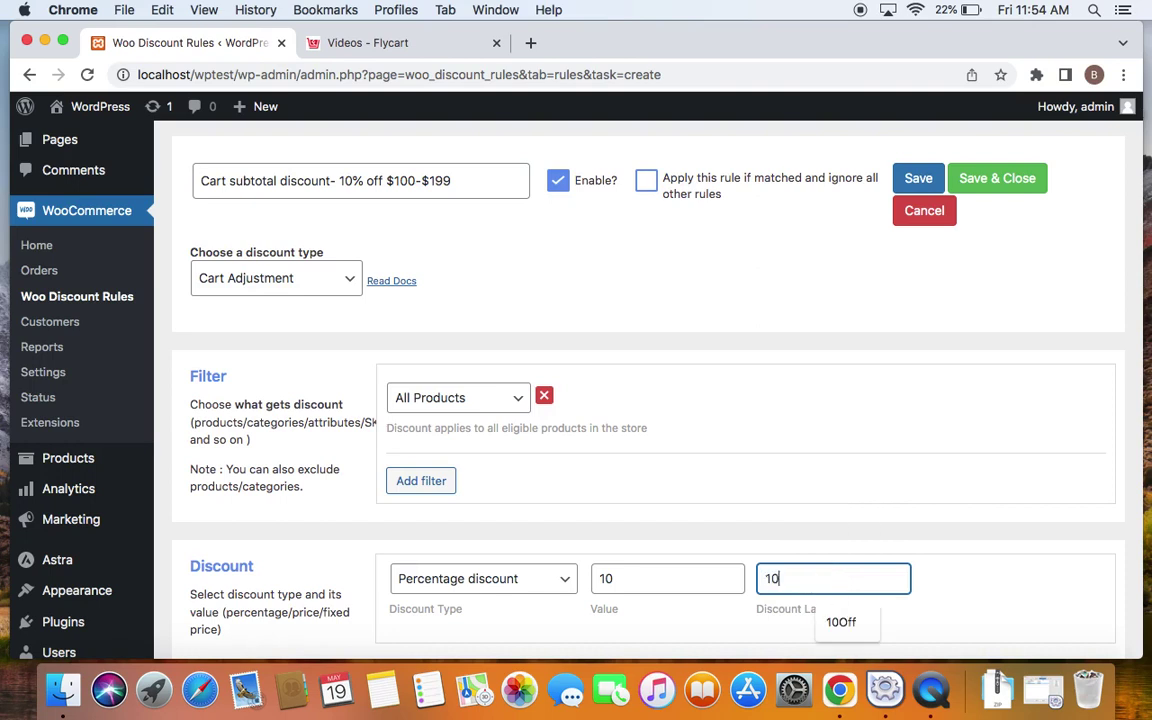
text(% off)
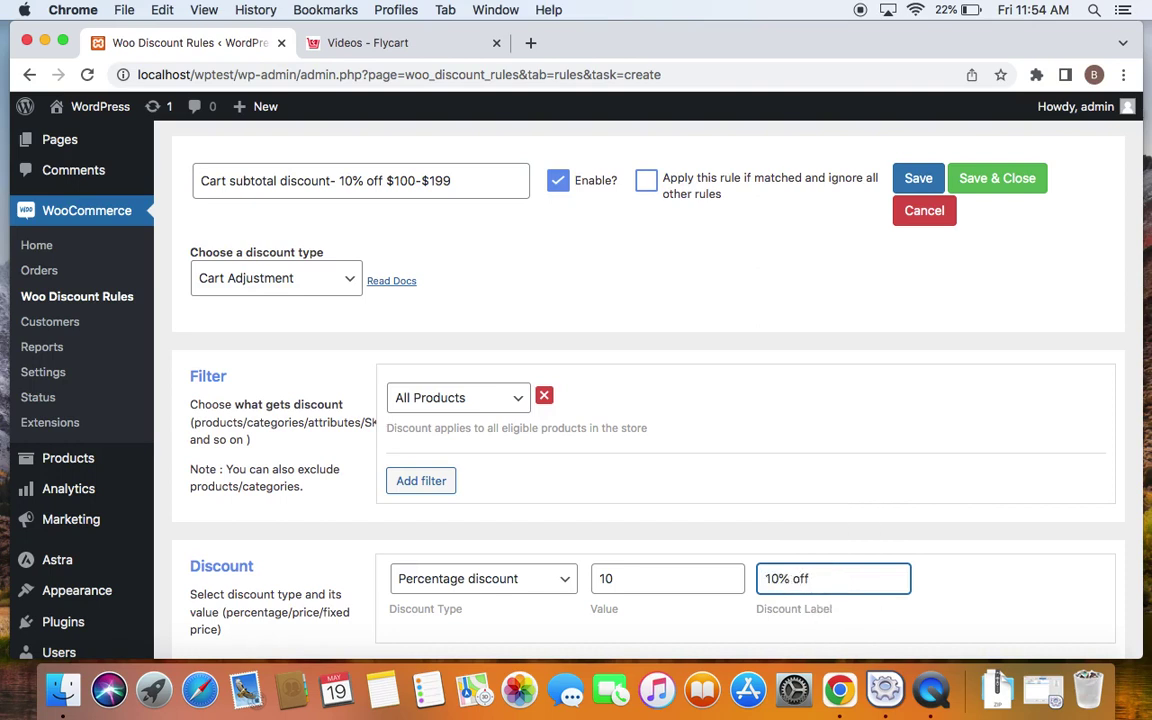
click(869, 493)
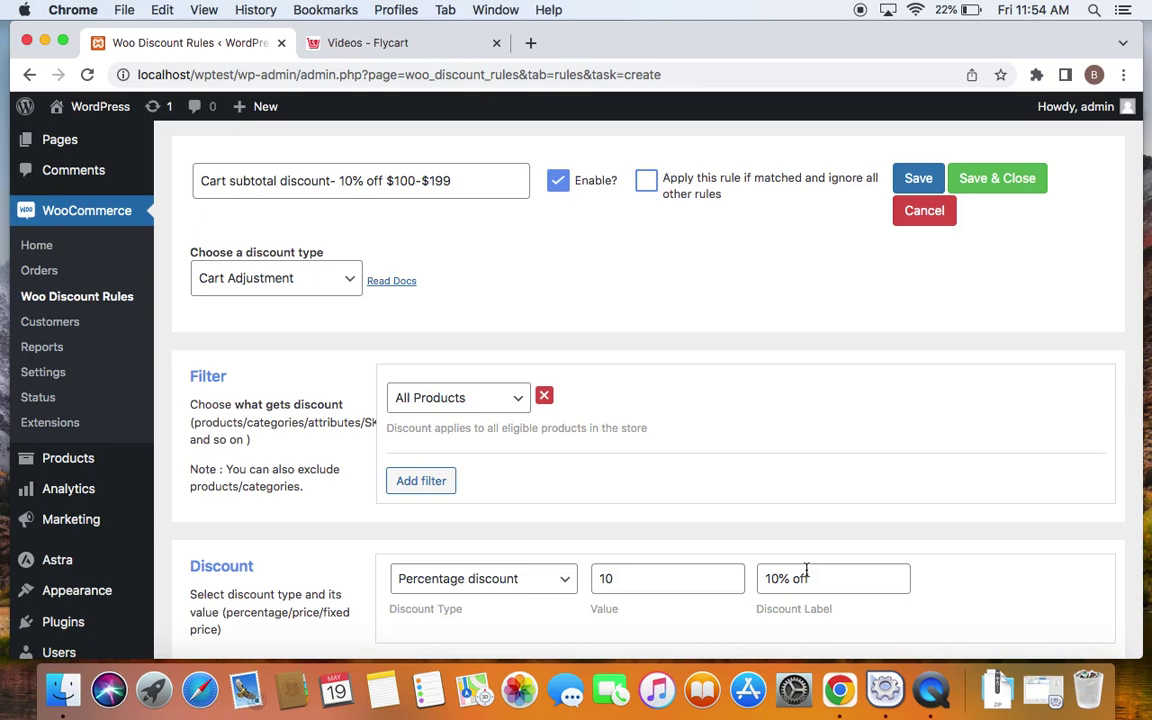
Highlight the $100-$199 range in the rule name to check it
scroll(806, 569, down, 2)
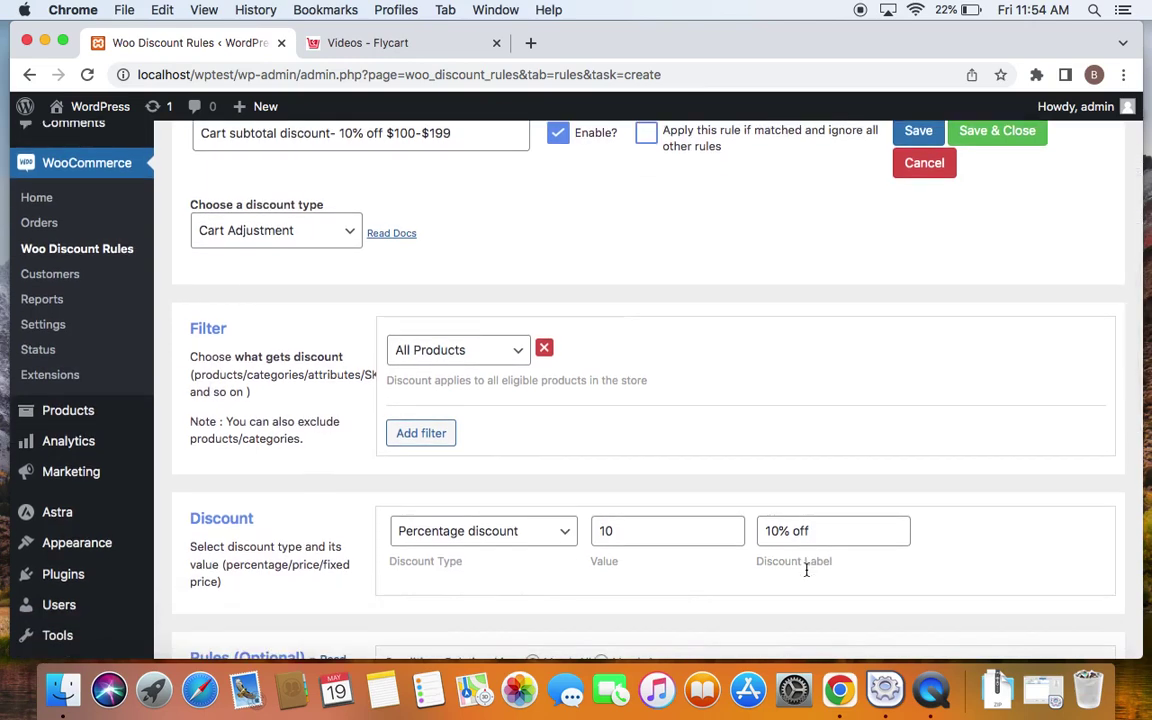
scroll(806, 566, up, 1)
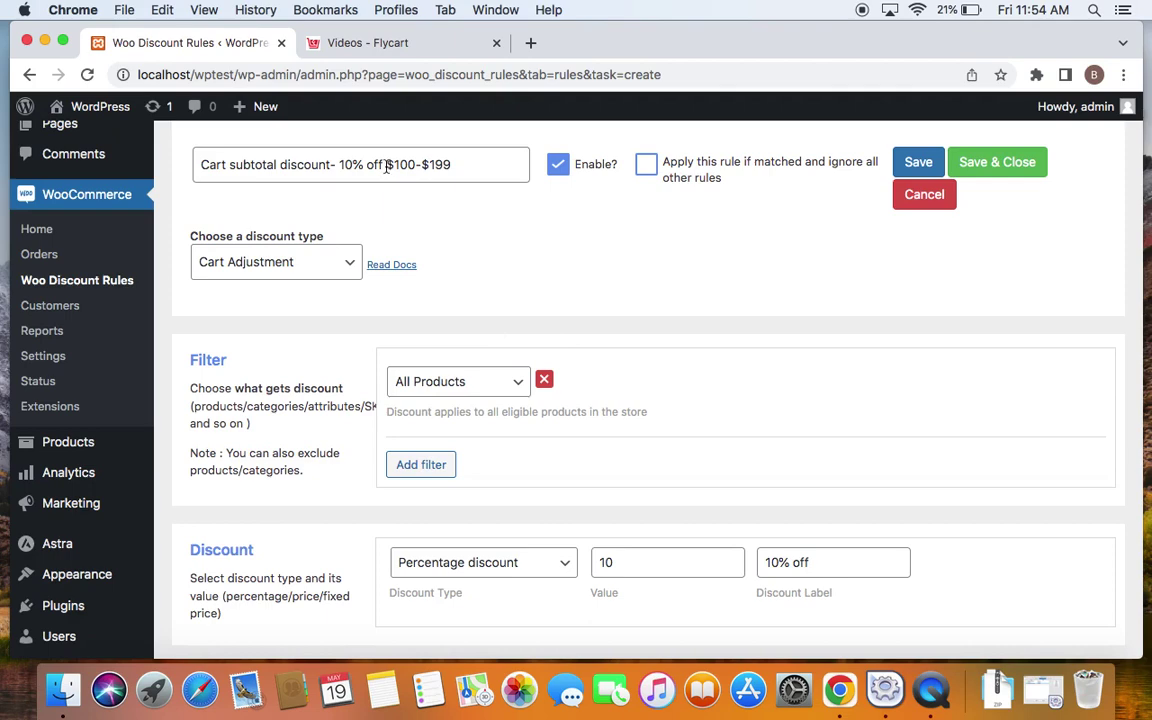
drag(387, 165, 455, 167)
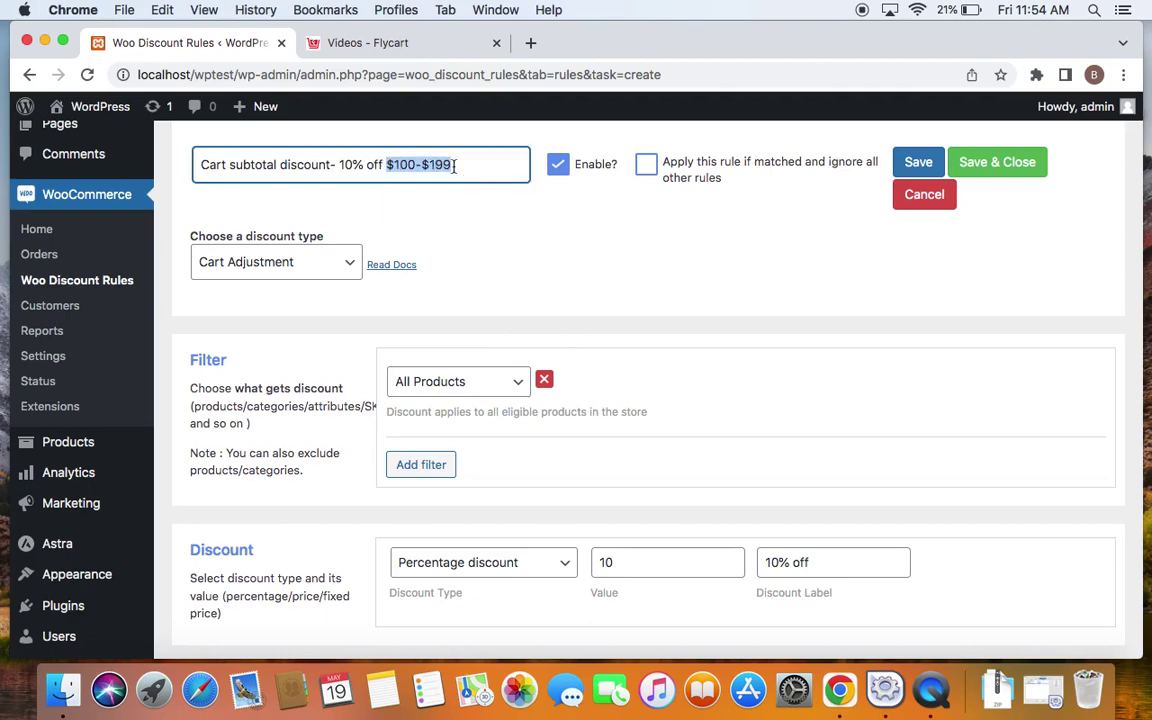
click(479, 285)
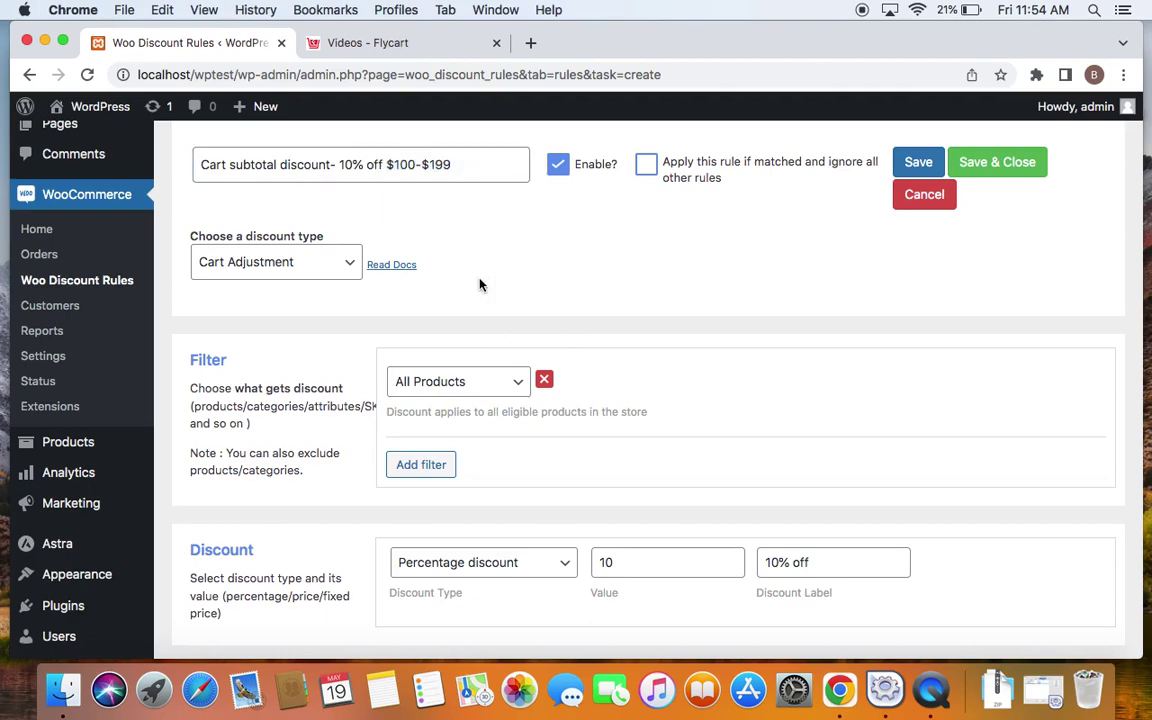
click(385, 163)
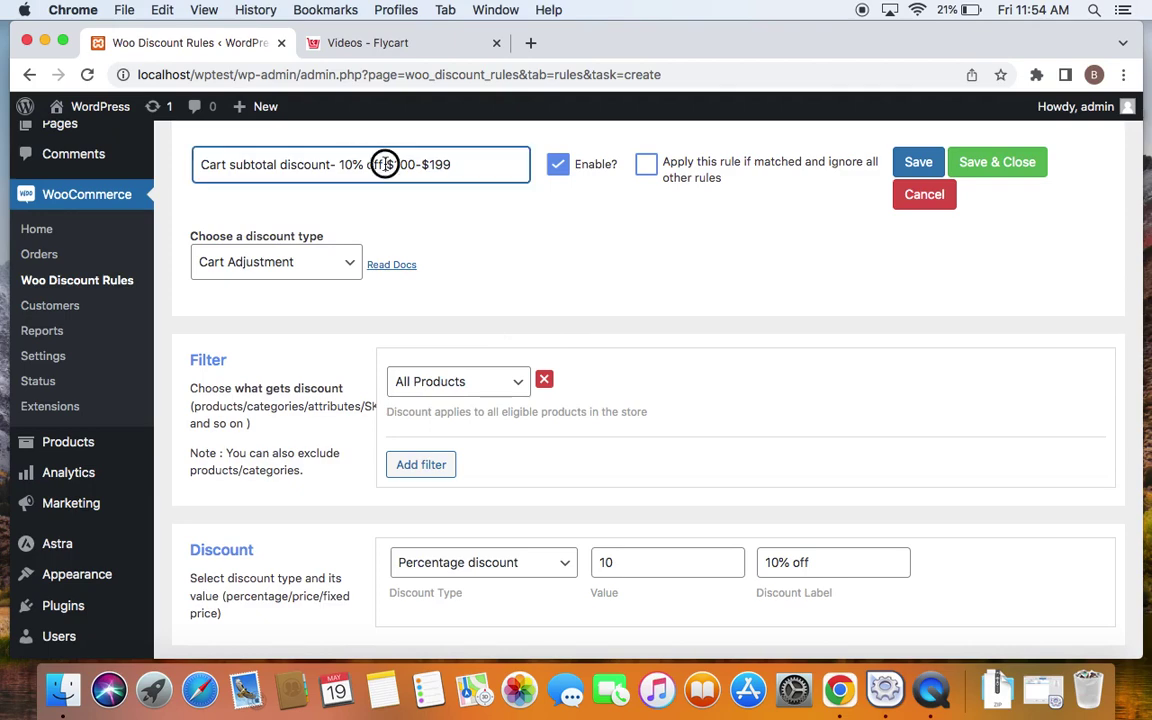
drag(385, 163, 450, 163)
click(436, 238)
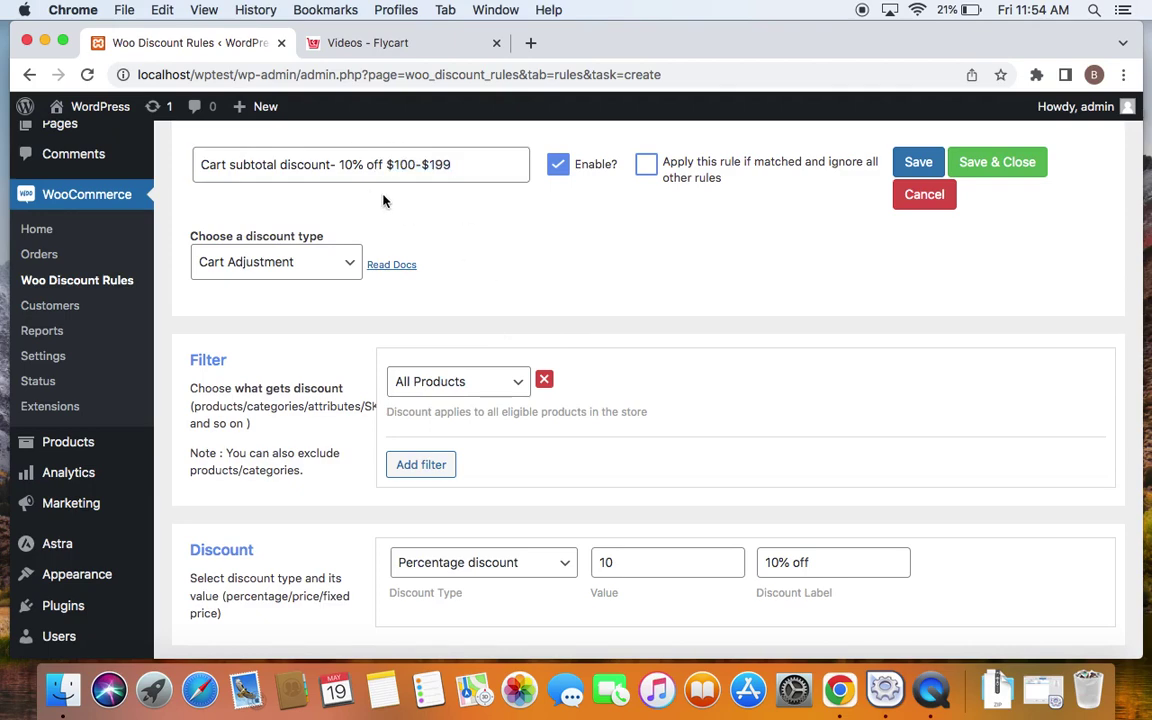
Add a Subtotal condition of greater than or equal to 100
scroll(483, 290, down, 5)
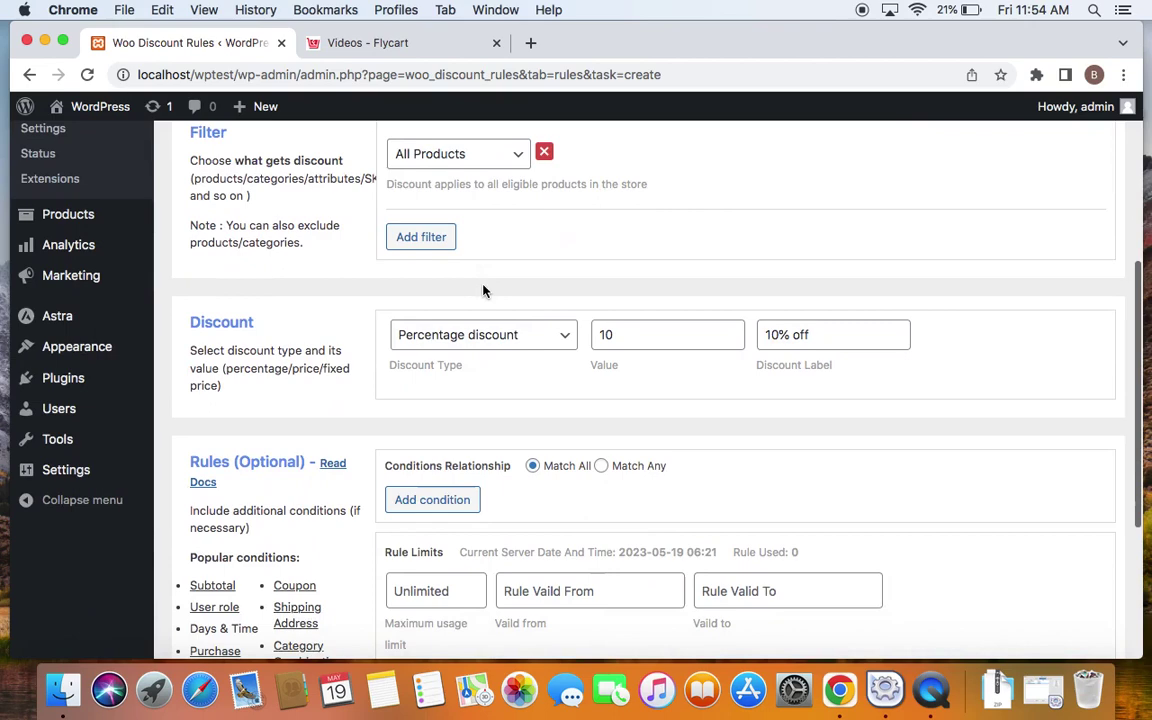
click(461, 500)
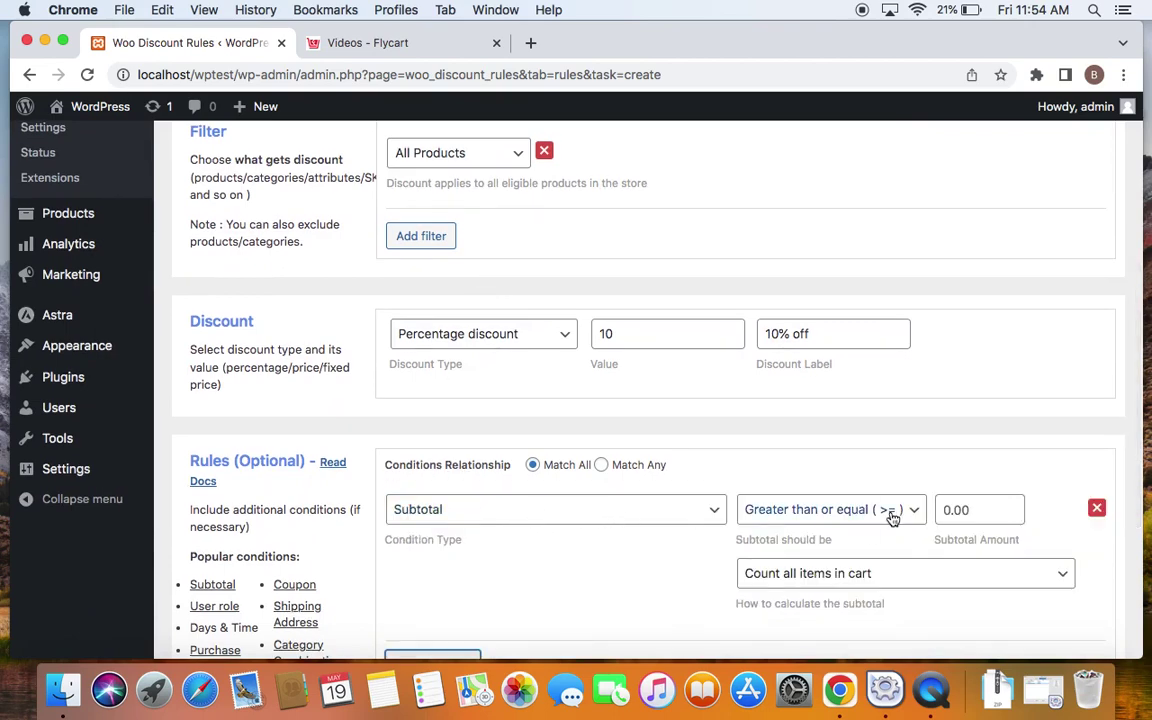
scroll(872, 521, up, 1)
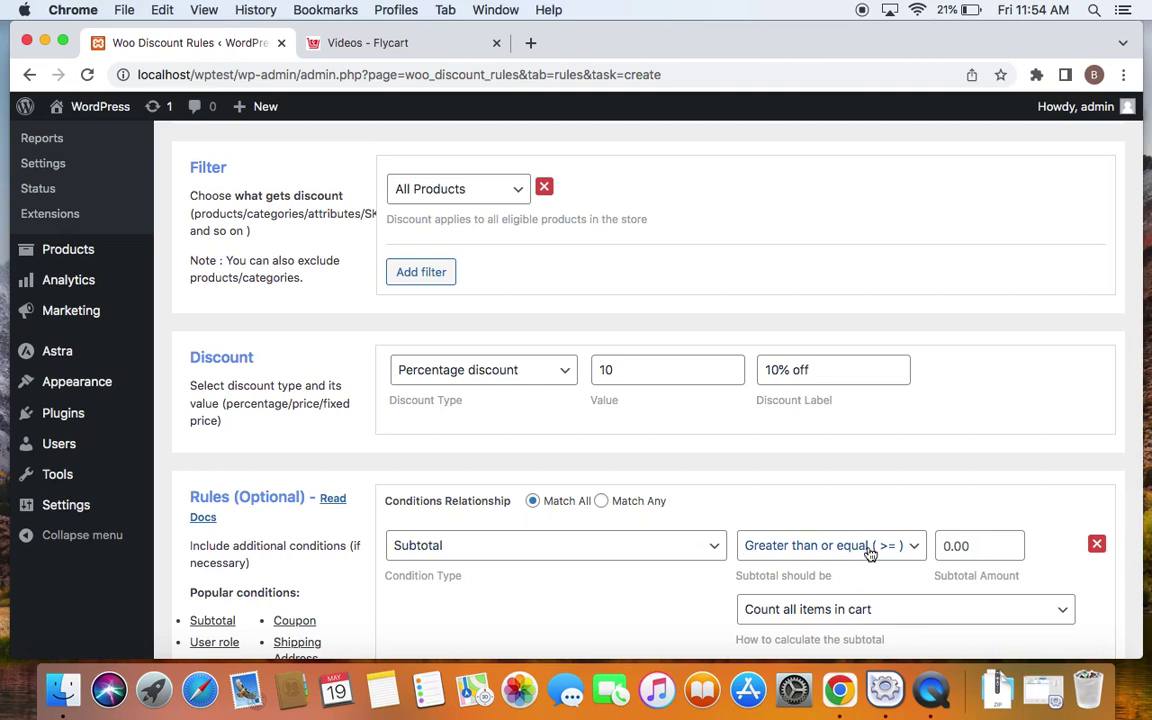
click(957, 544)
text(100)
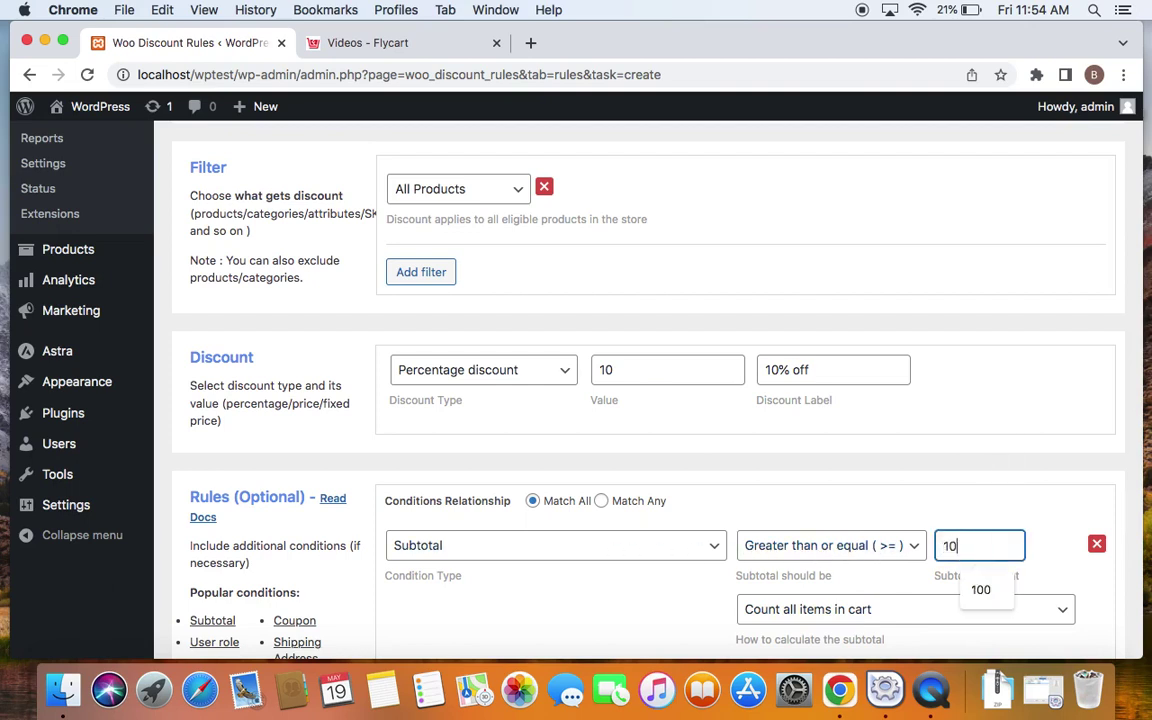
click(940, 480)
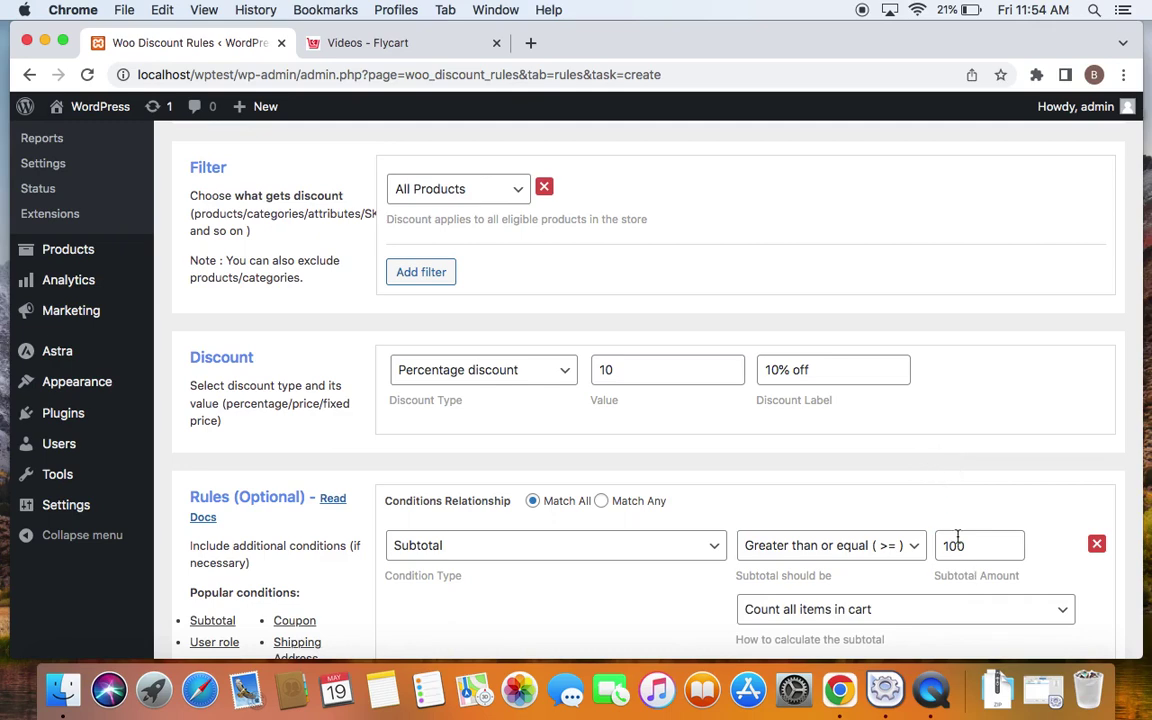
Add a second Subtotal condition: less than or equal to 199
scroll(1005, 488, up, 3)
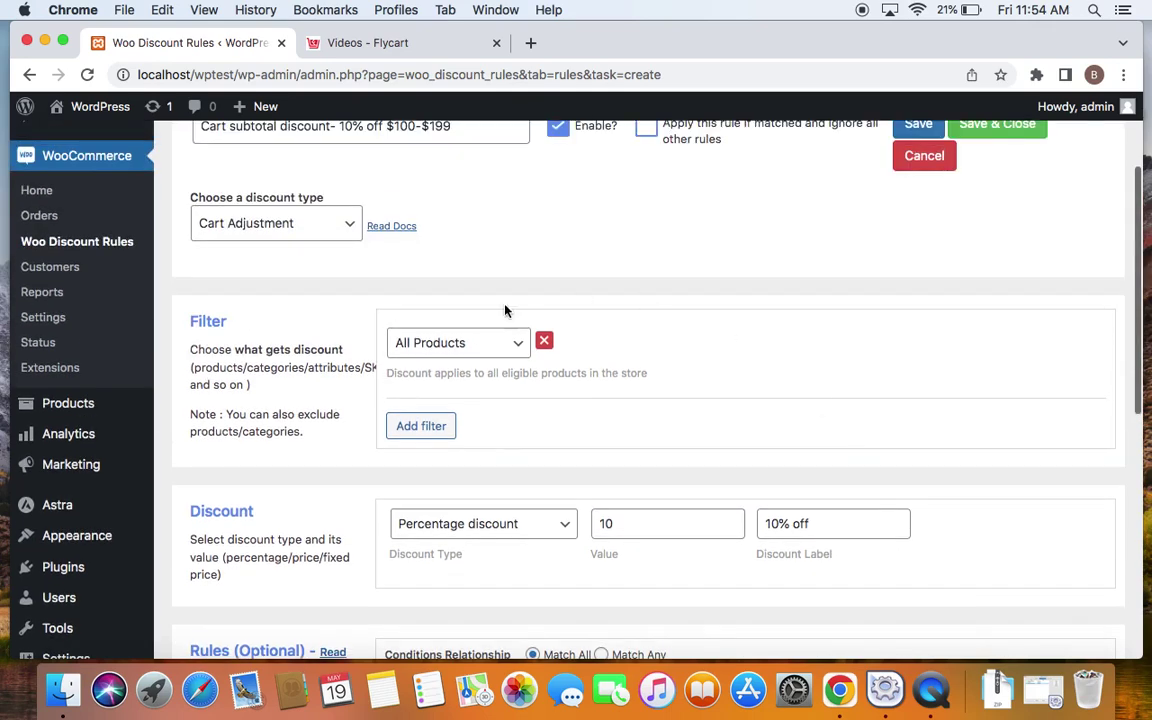
scroll(609, 232, down, 5)
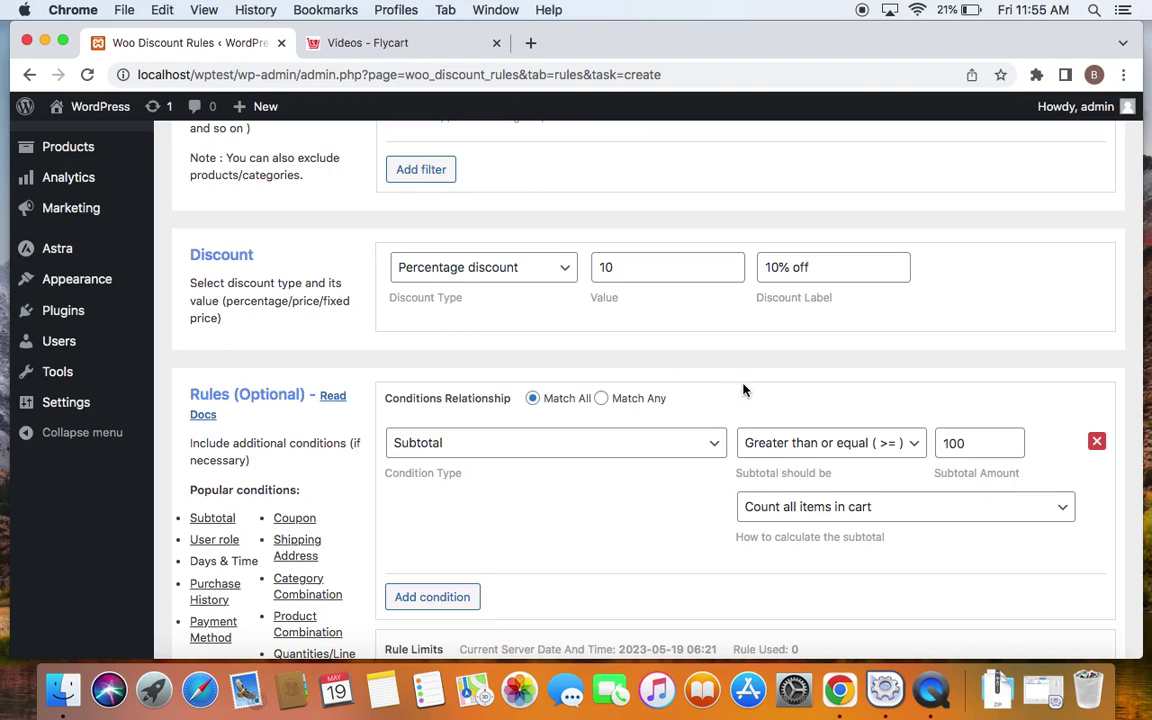
click(448, 598)
scroll(548, 530, down, 3)
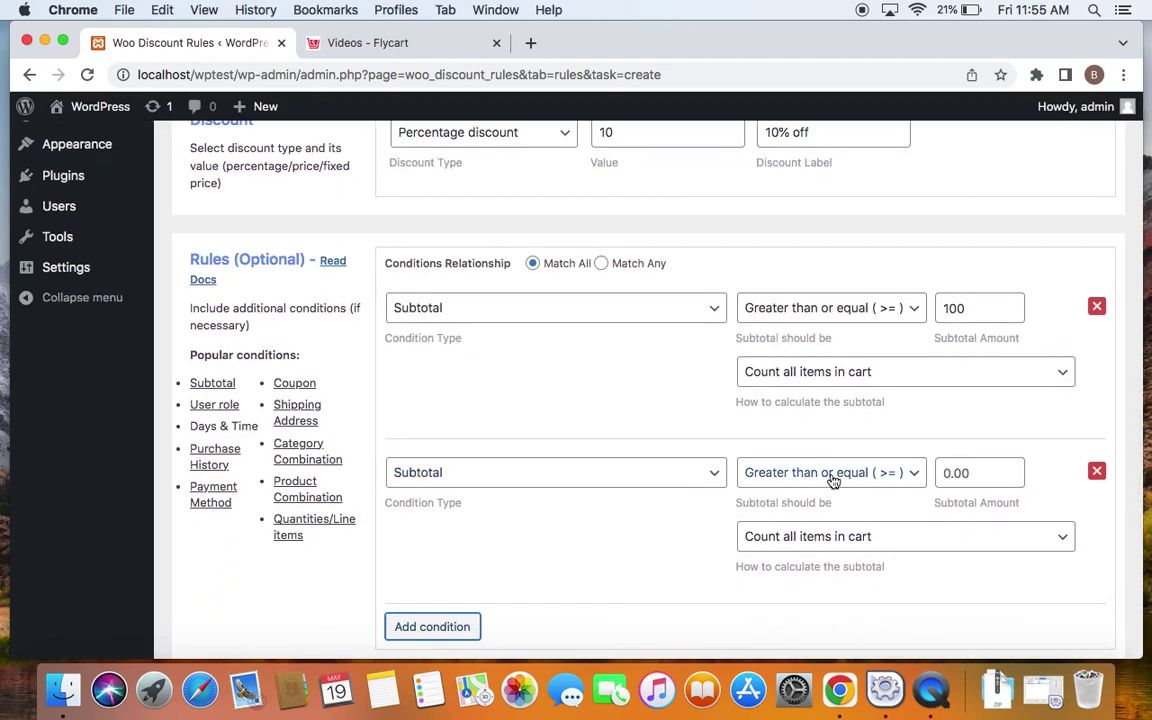
click(830, 480)
click(813, 457)
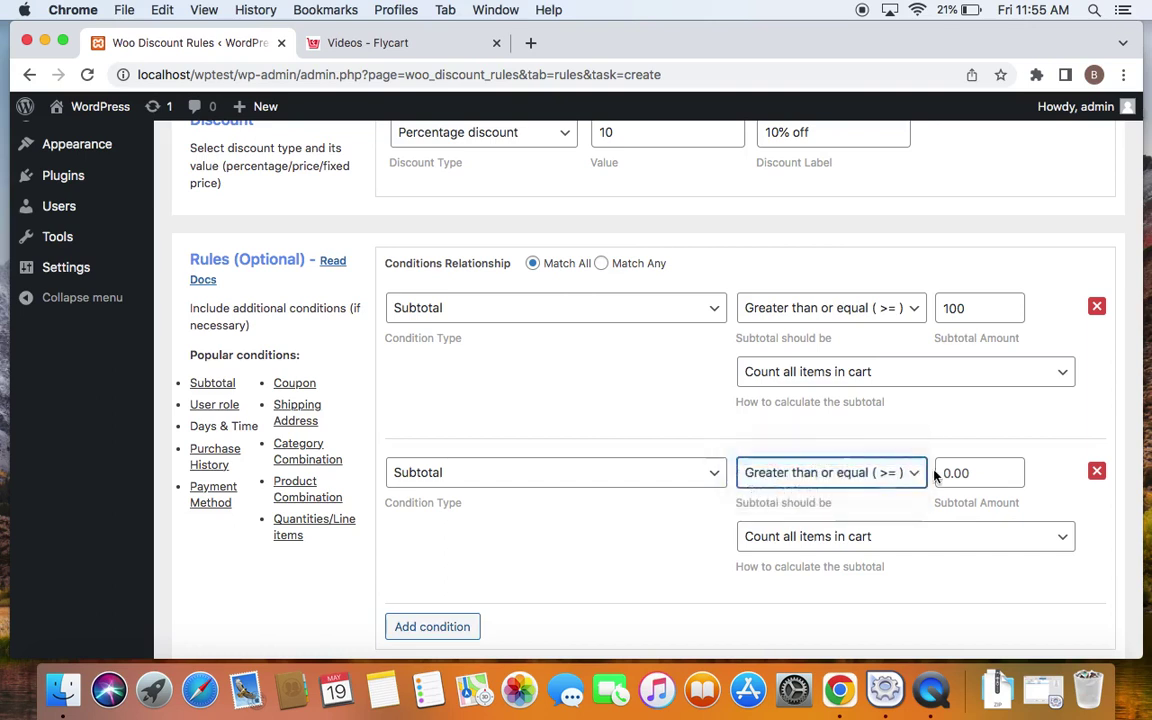
click(985, 478)
text(199)
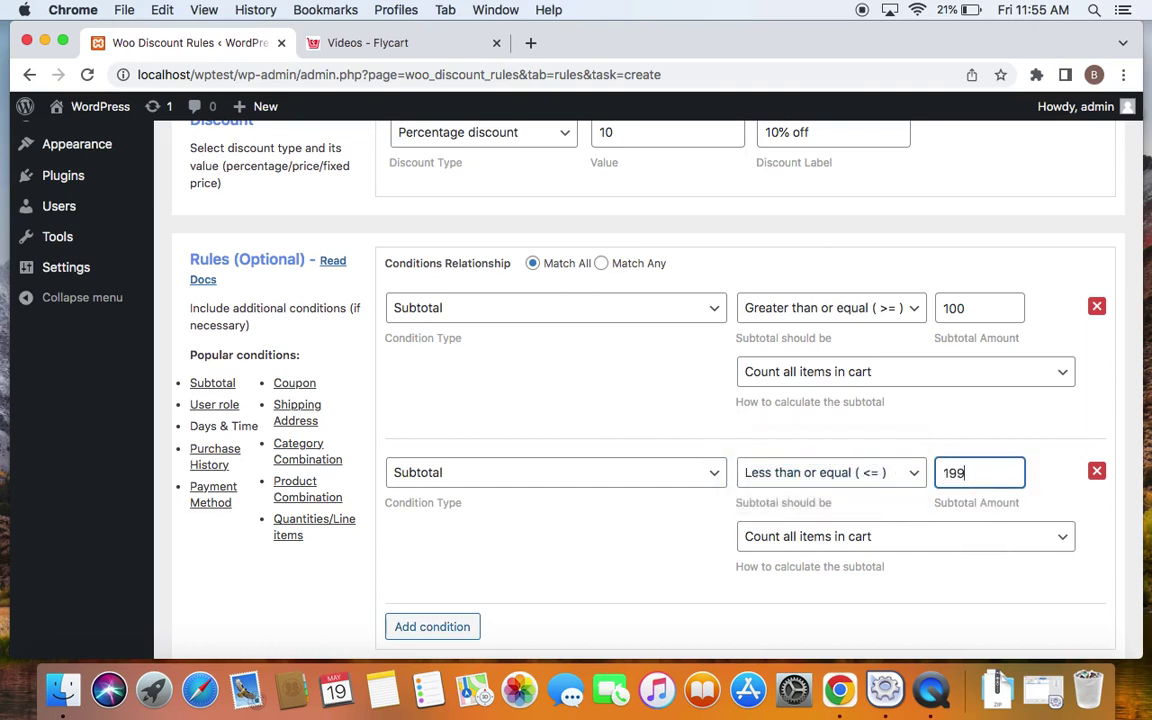
click(969, 437)
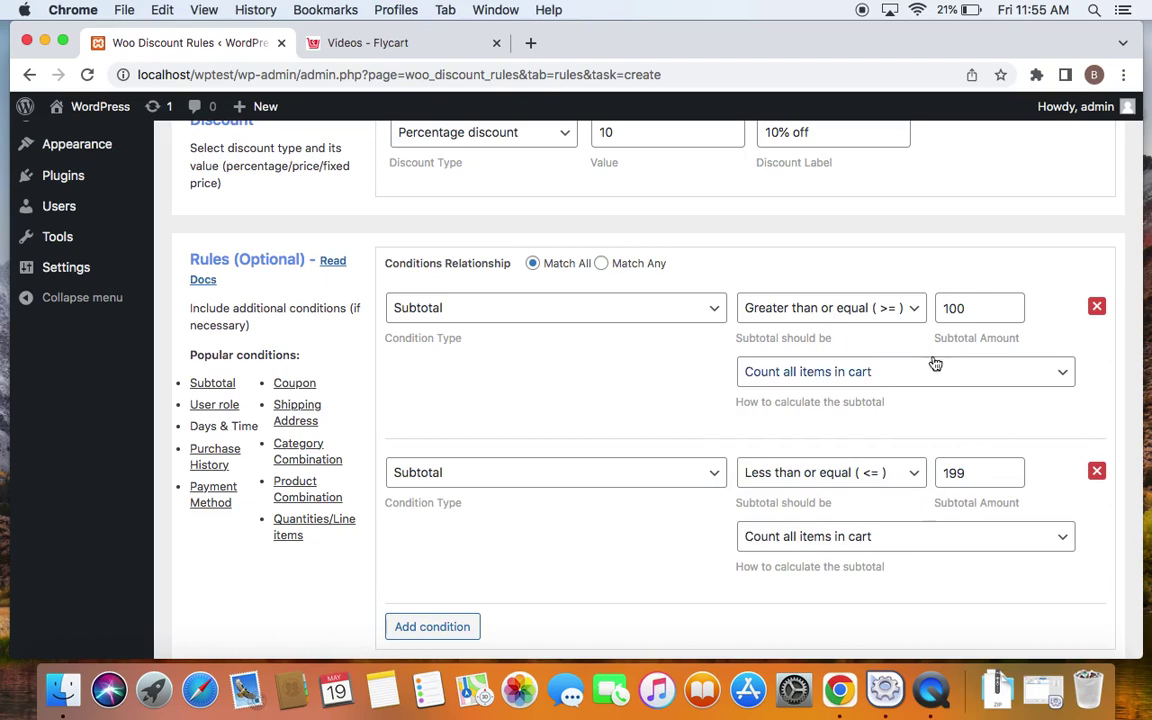
Save & Close the 10% off rule
scroll(882, 497, up, 2)
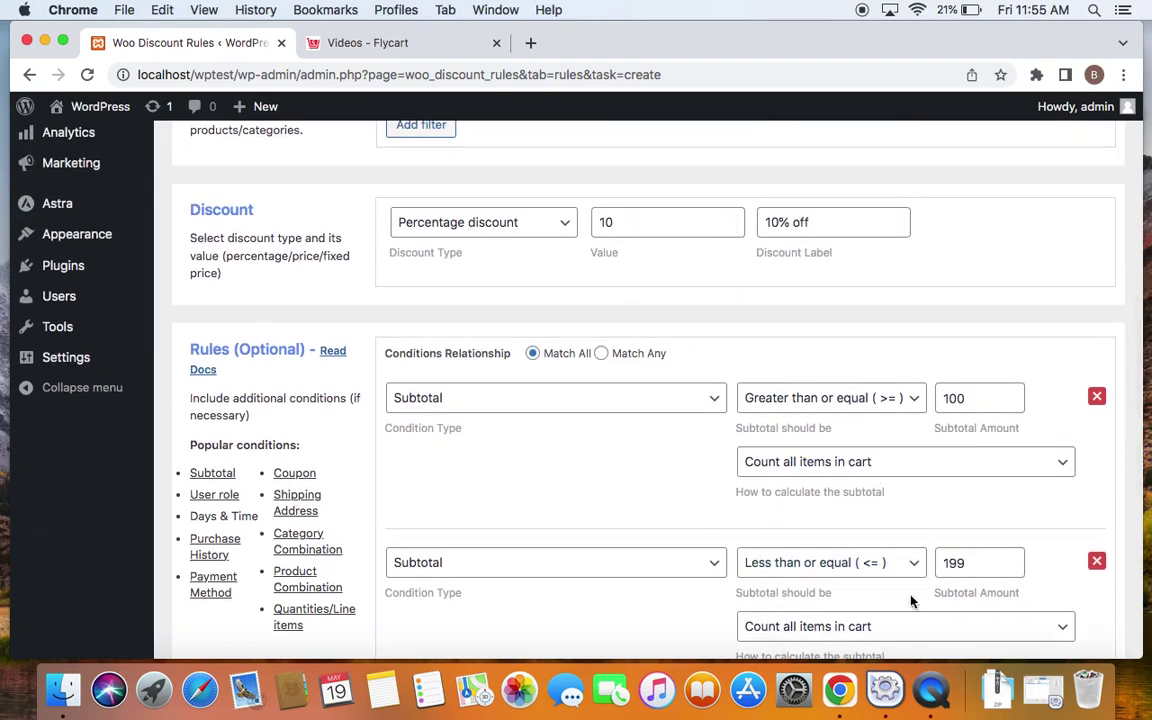
scroll(952, 477, down, 2)
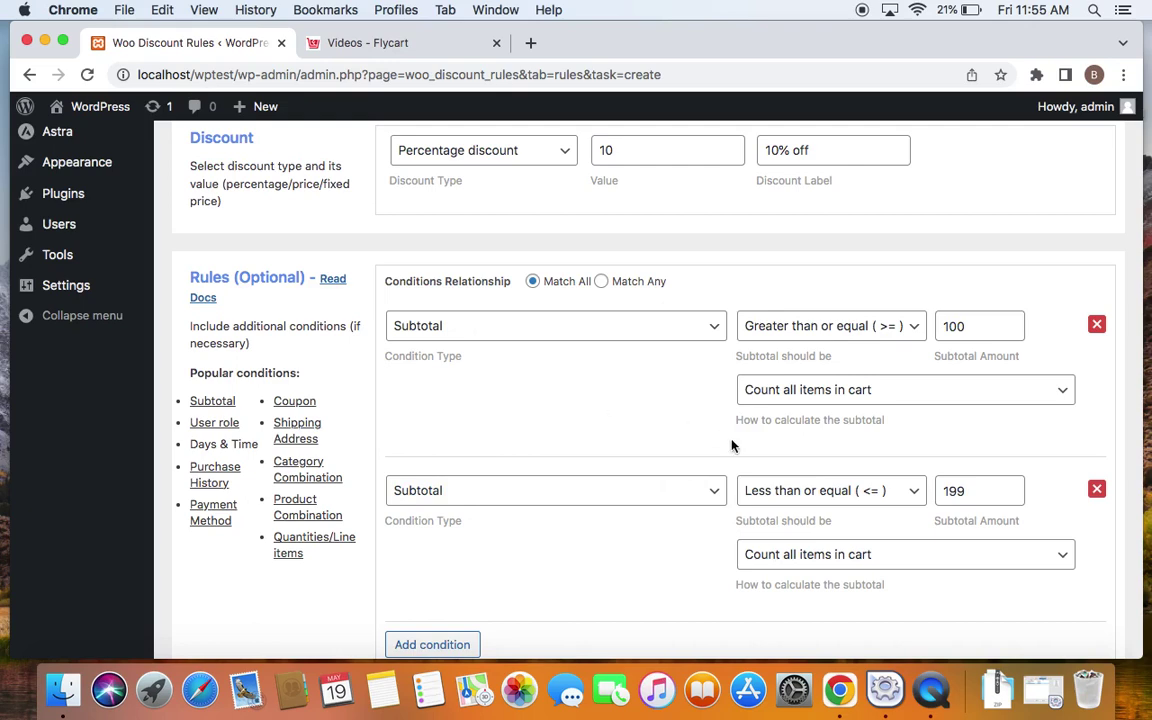
scroll(730, 442, up, 10)
click(1017, 206)
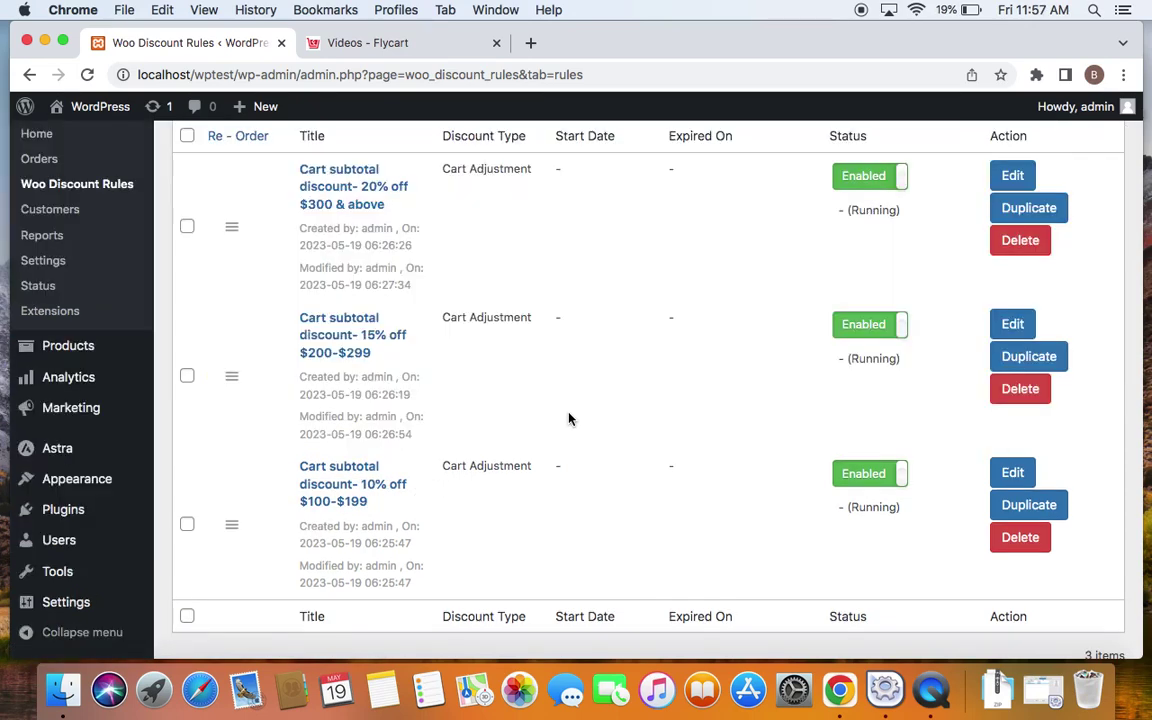
Scroll through the Discount Rules list to review the enabled 10%, 15% and 20% subtotal rules
scroll(568, 418, up, 4)
scroll(568, 418, down, 3)
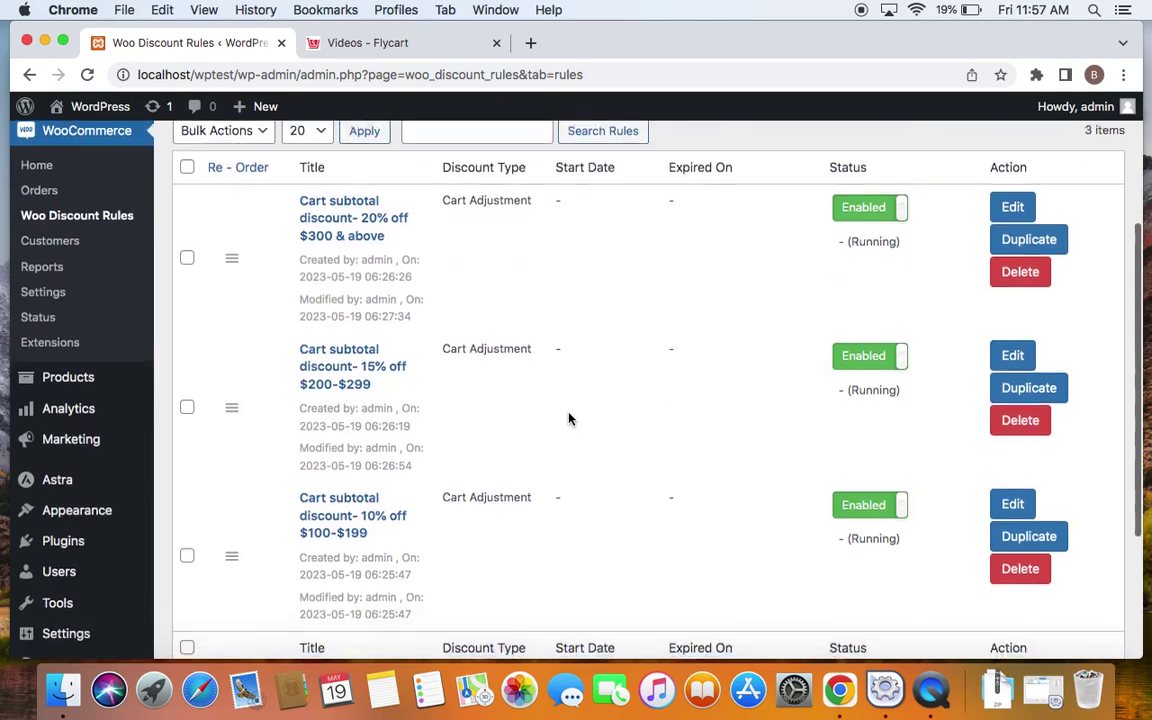
scroll(568, 418, down, 1)
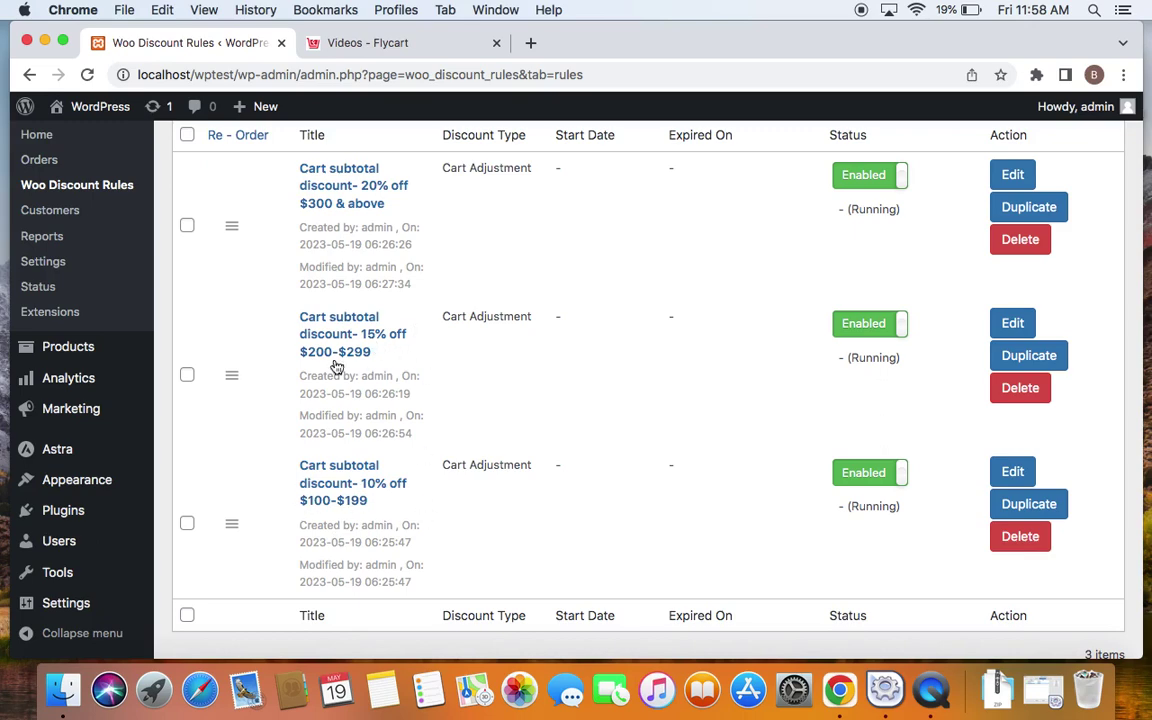
scroll(408, 368, up, 2)
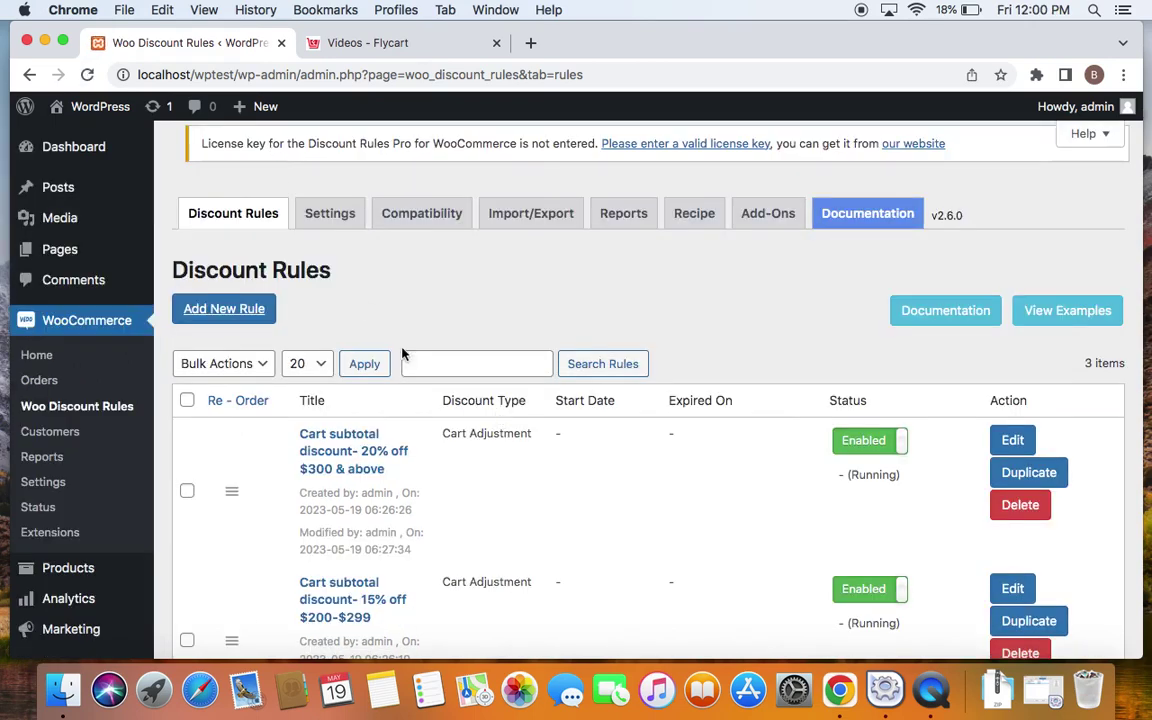
scroll(429, 385, down, 4)
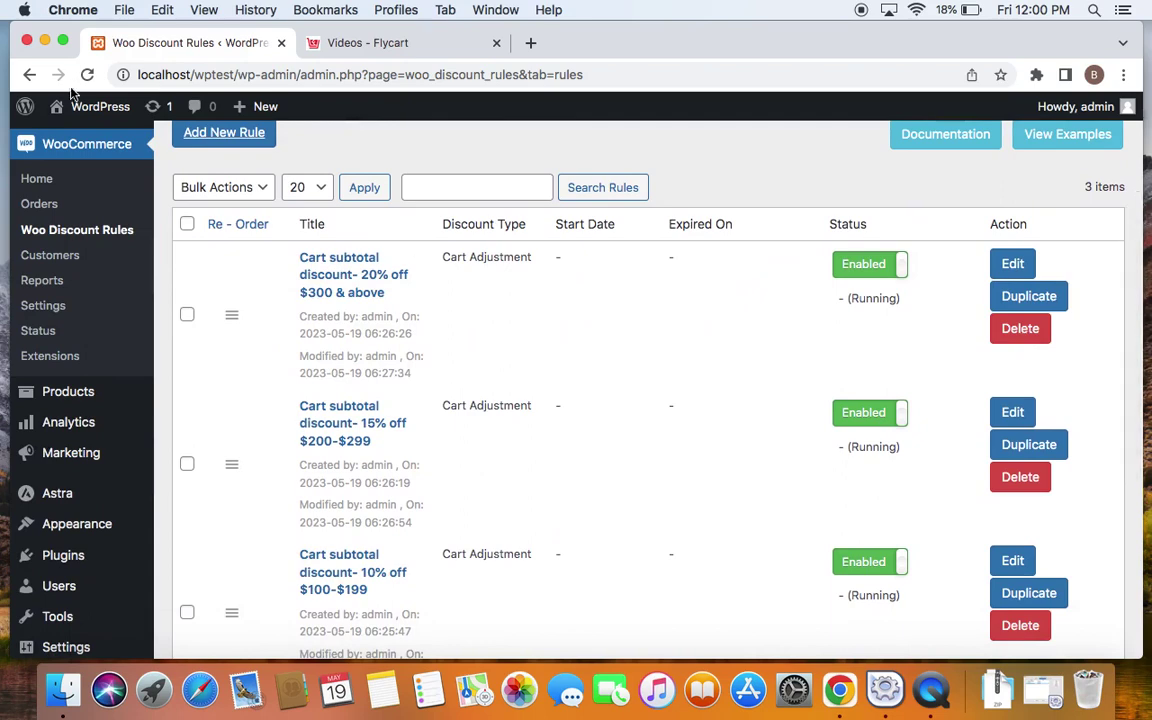
Open the storefront home page in a new browser tab
right_click(88, 108)
click(120, 111)
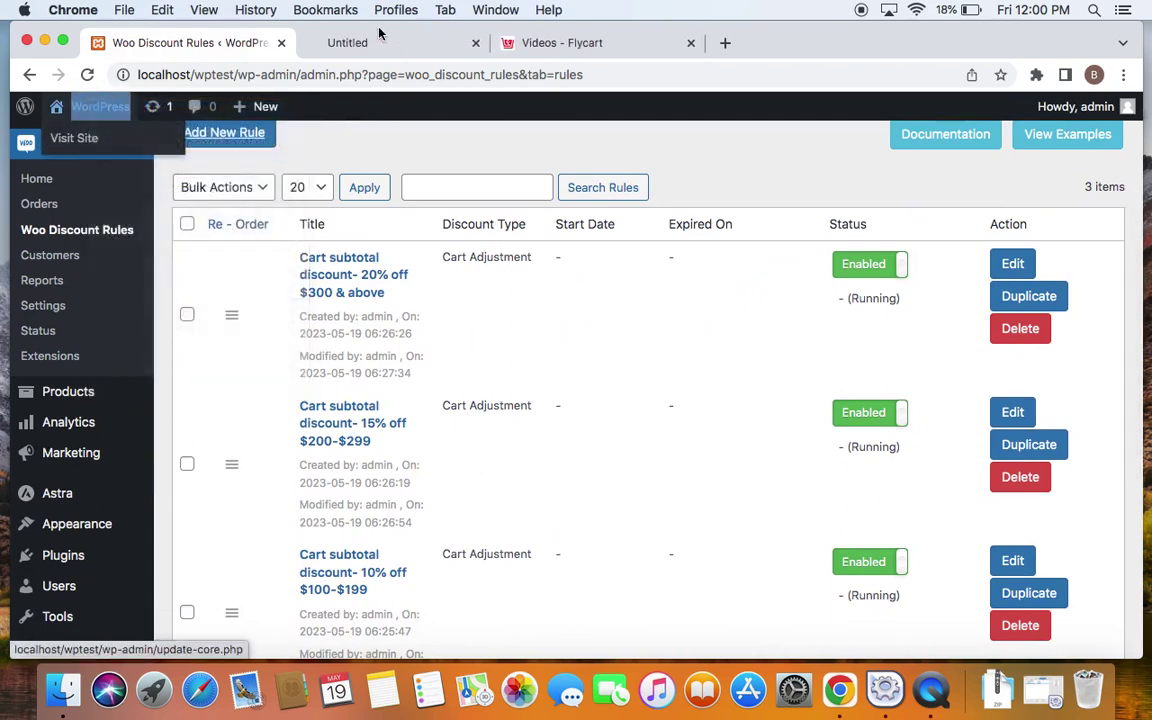
click(355, 42)
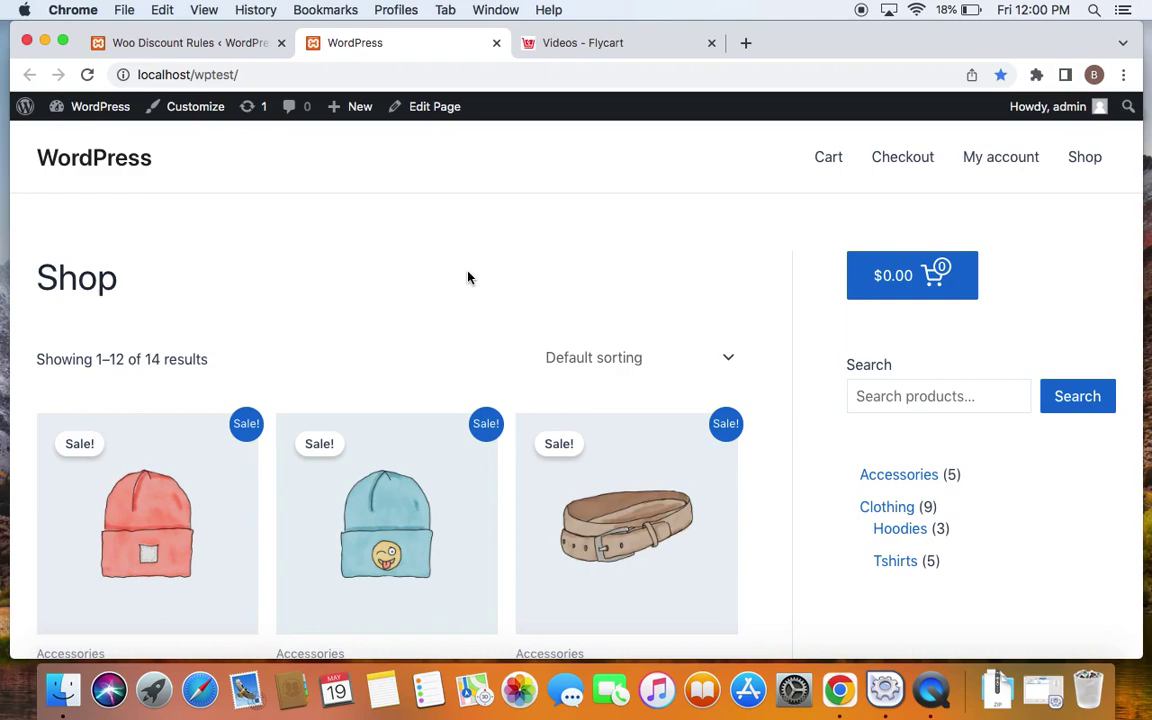
From the Sunglasses page, add the $20 Beanie from Related products and go to the cart
scroll(467, 277, down, 10)
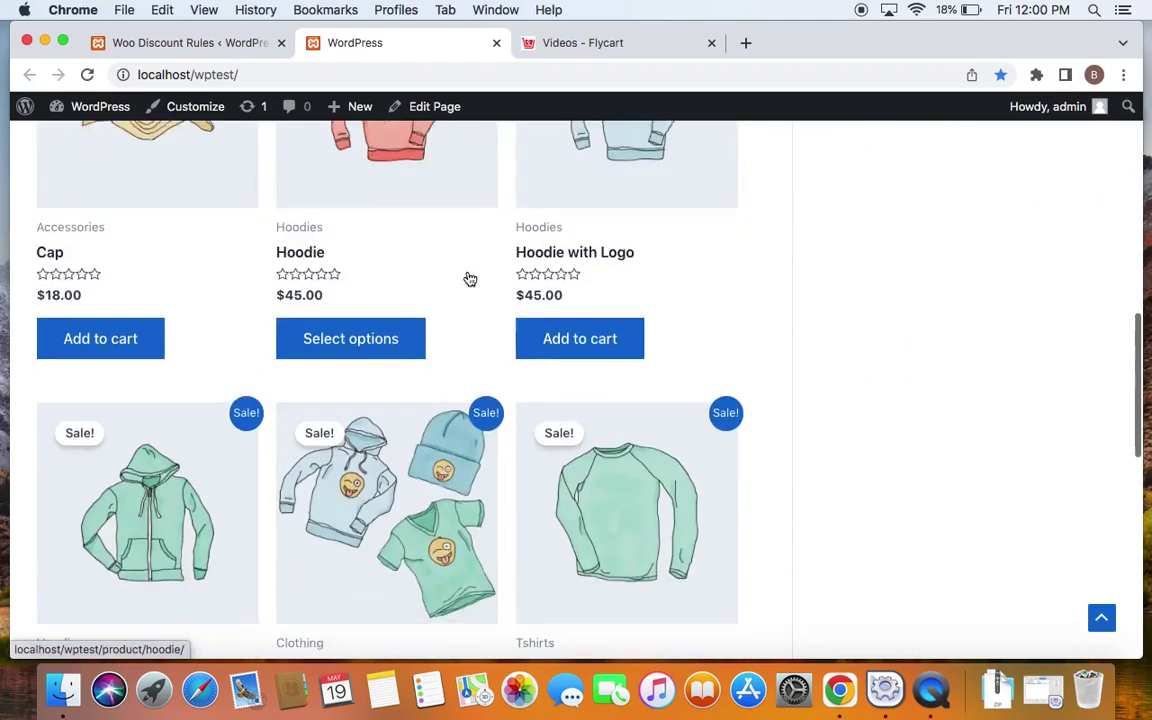
scroll(468, 277, down, 8)
click(408, 231)
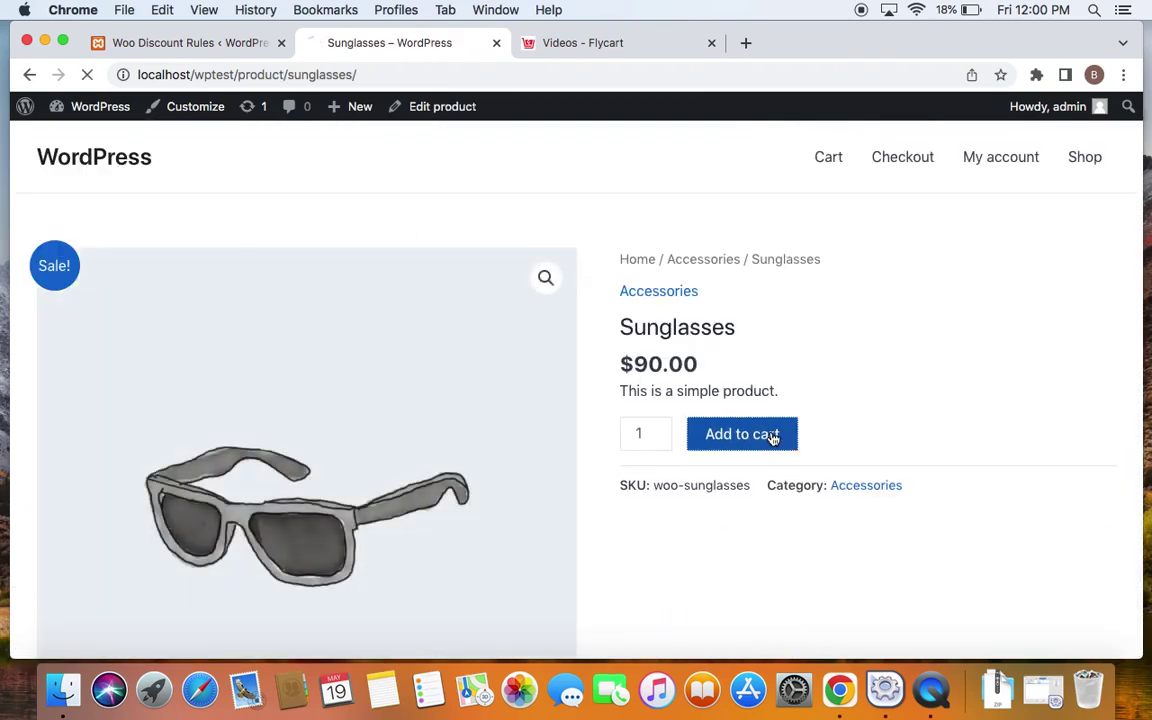
scroll(484, 427, down, 10)
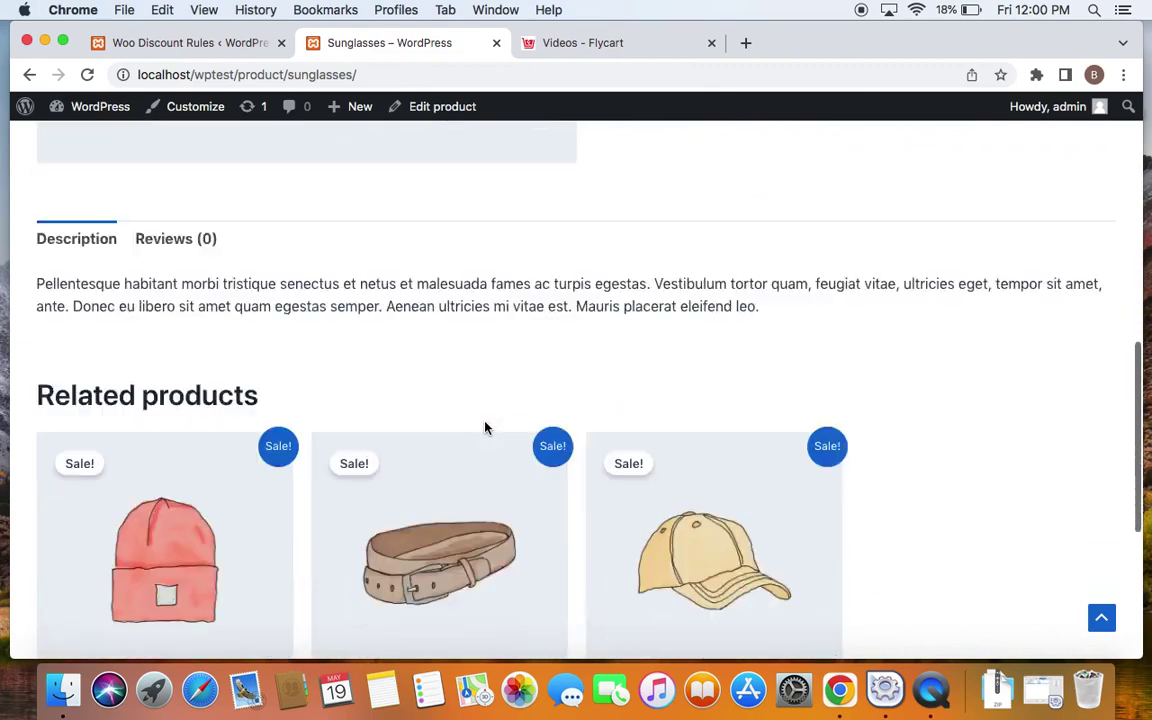
scroll(484, 427, down, 2)
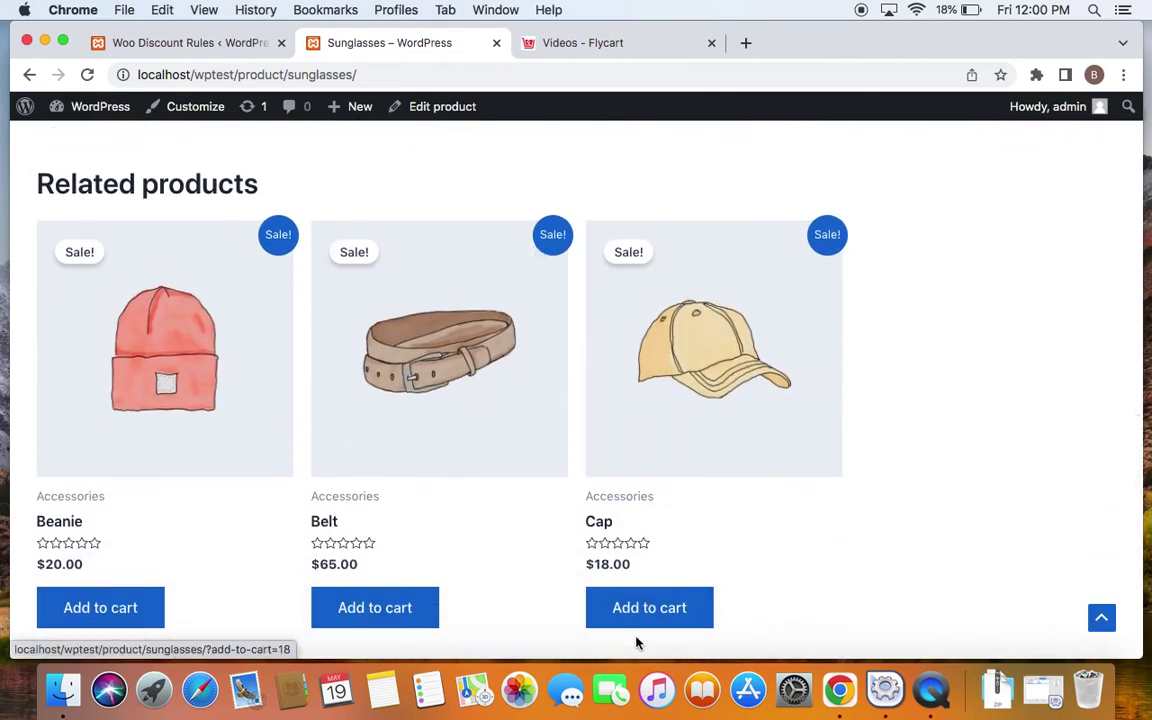
click(147, 607)
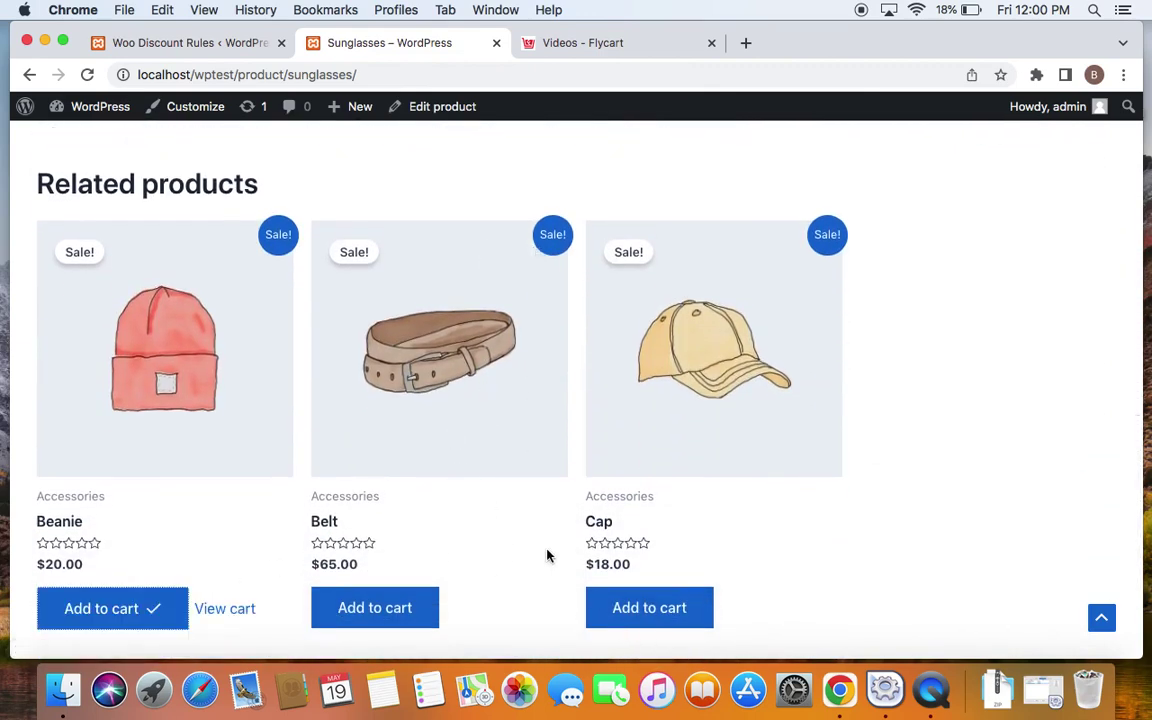
click(229, 607)
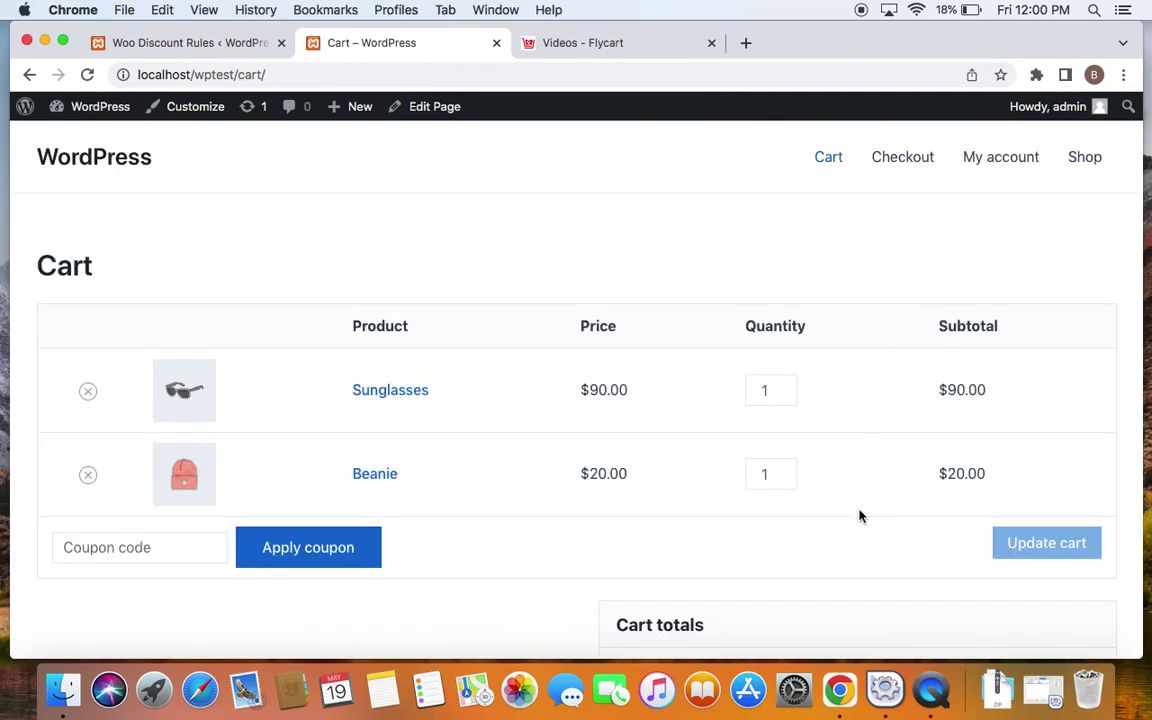
Check the cart's '10% off' line (-$11.00 on $110.00) against the rule's Discount Label in admin
scroll(859, 516, down, 3)
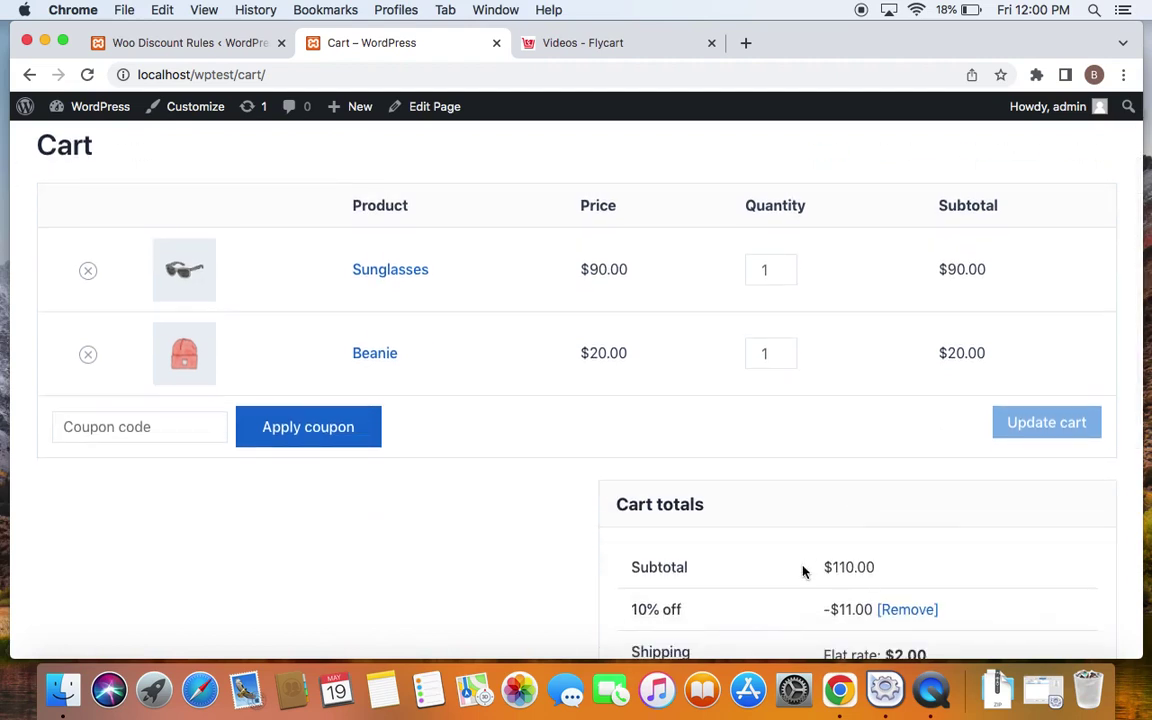
scroll(886, 560, down, 3)
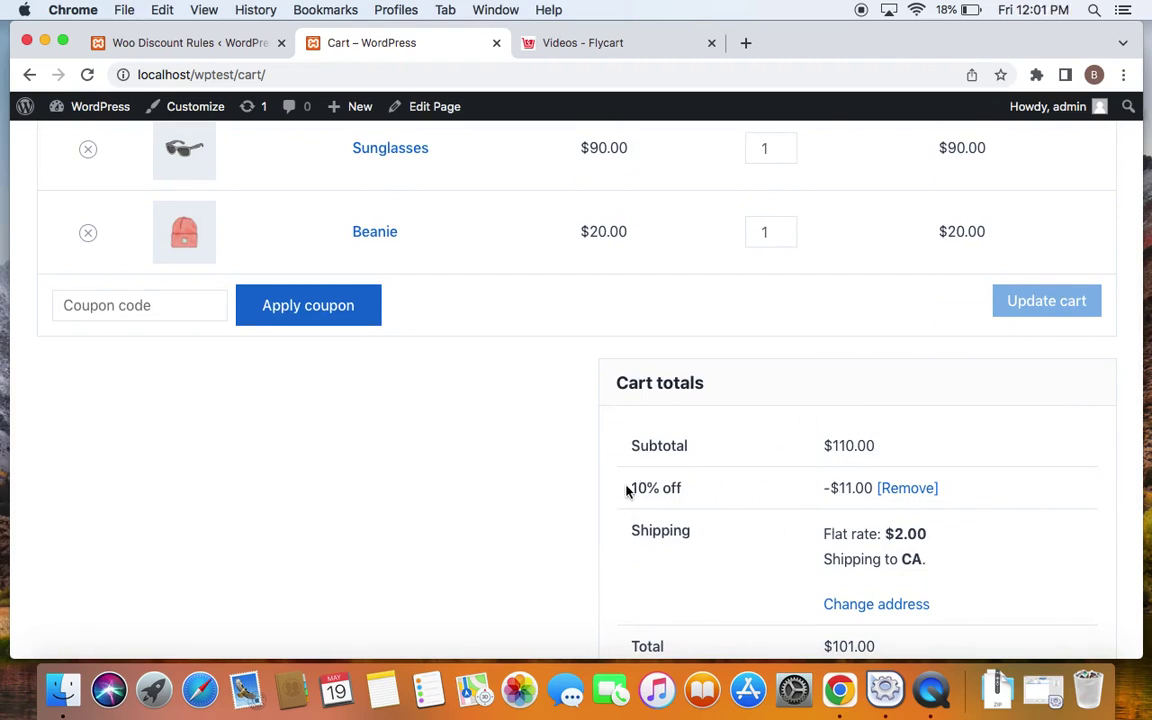
drag(627, 489, 710, 481)
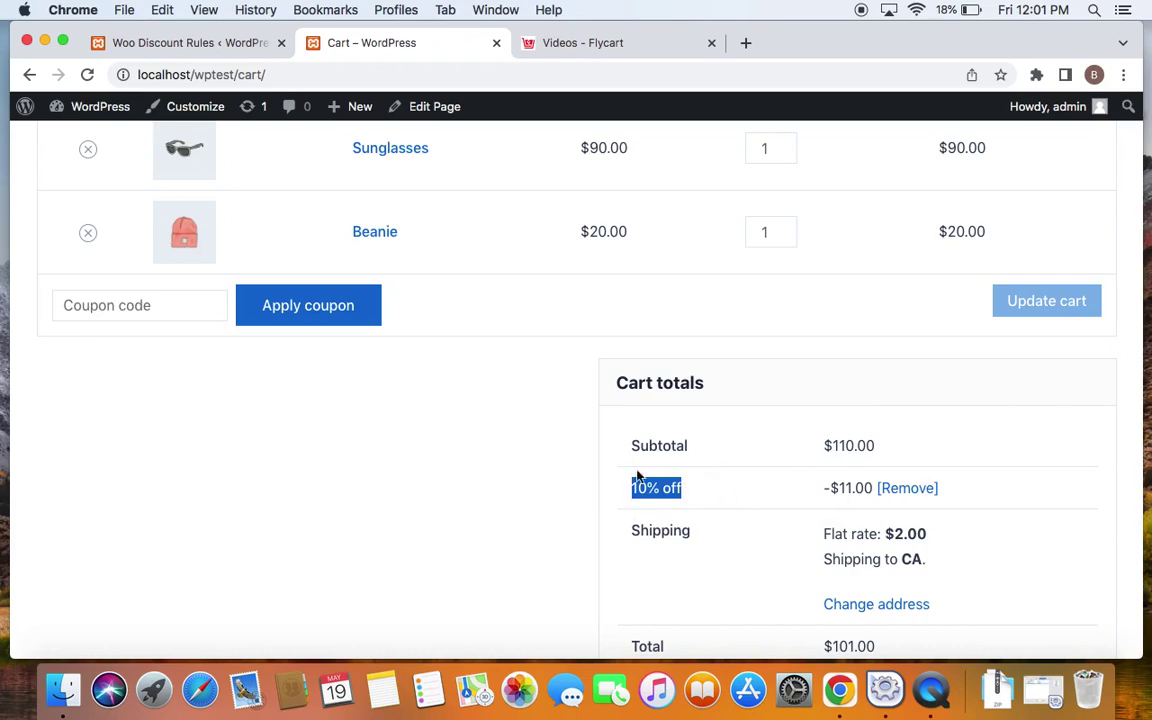
click(211, 43)
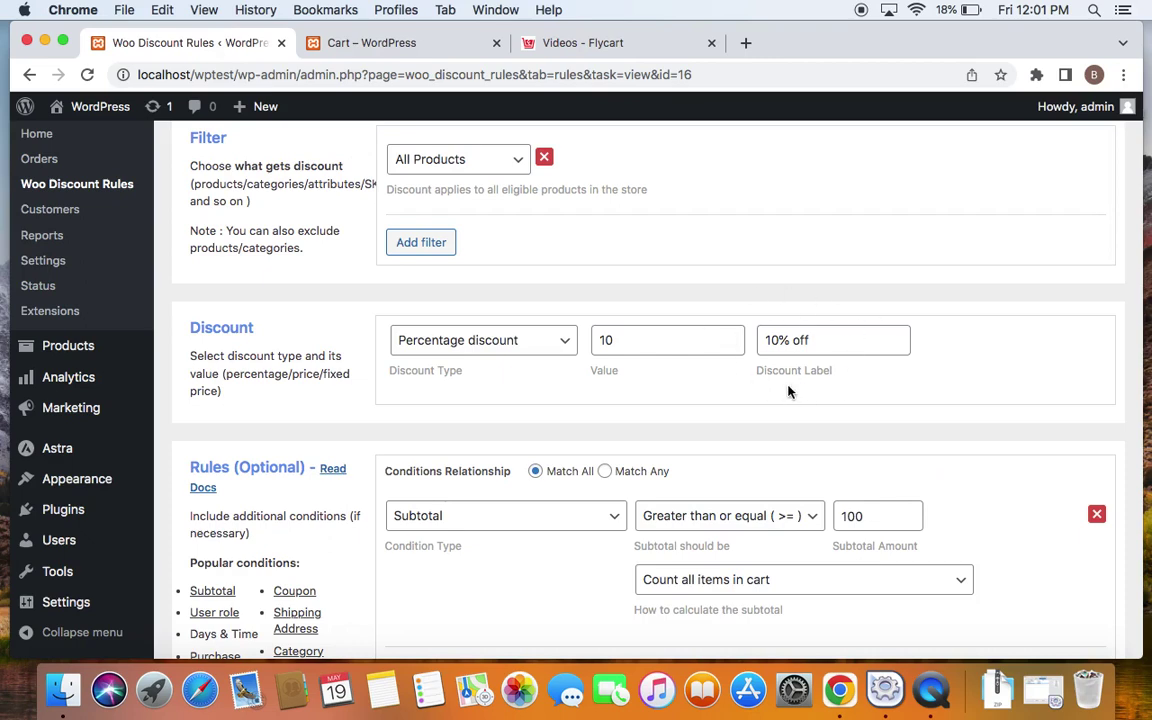
click(757, 385)
click(385, 45)
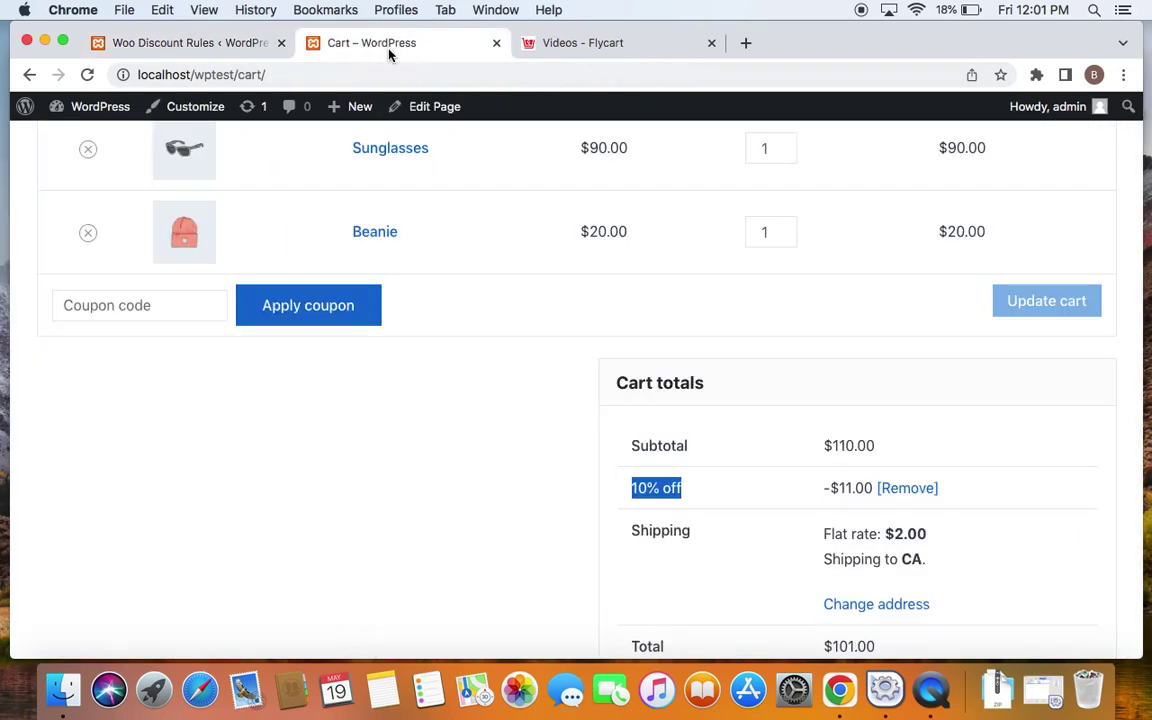
click(965, 455)
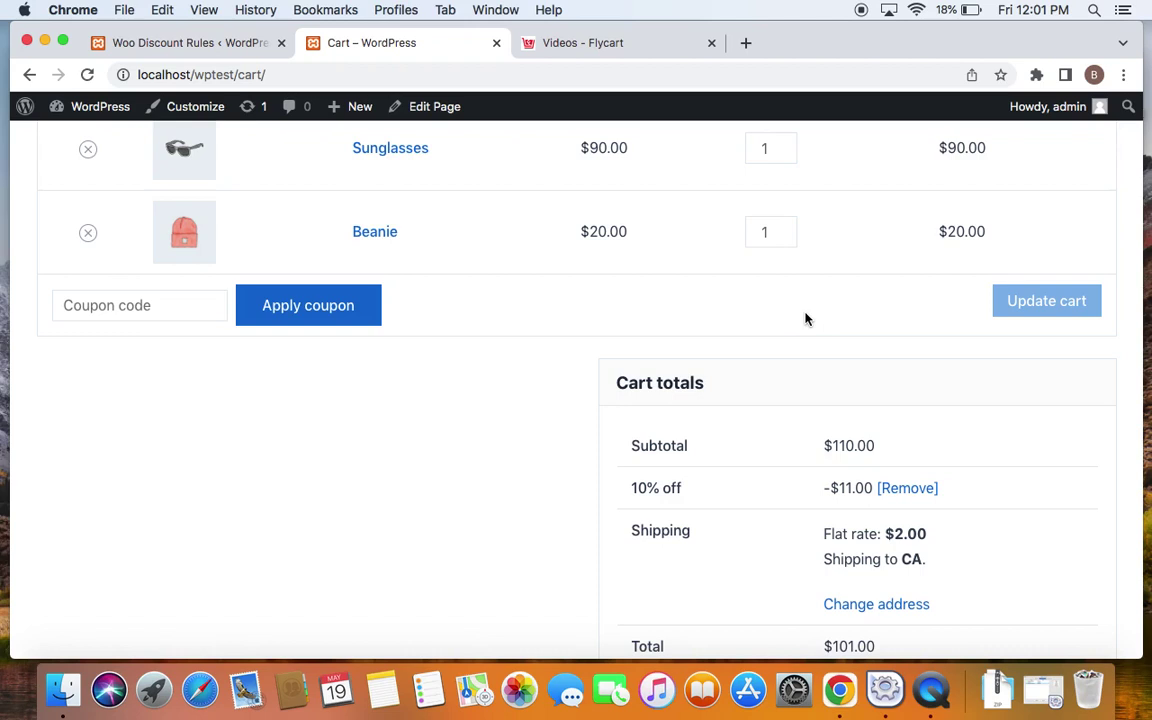
Raise Sunglasses and Beanie to quantity 2 and update the cart, giving $33.00 off $220.00
scroll(805, 318, up, 2)
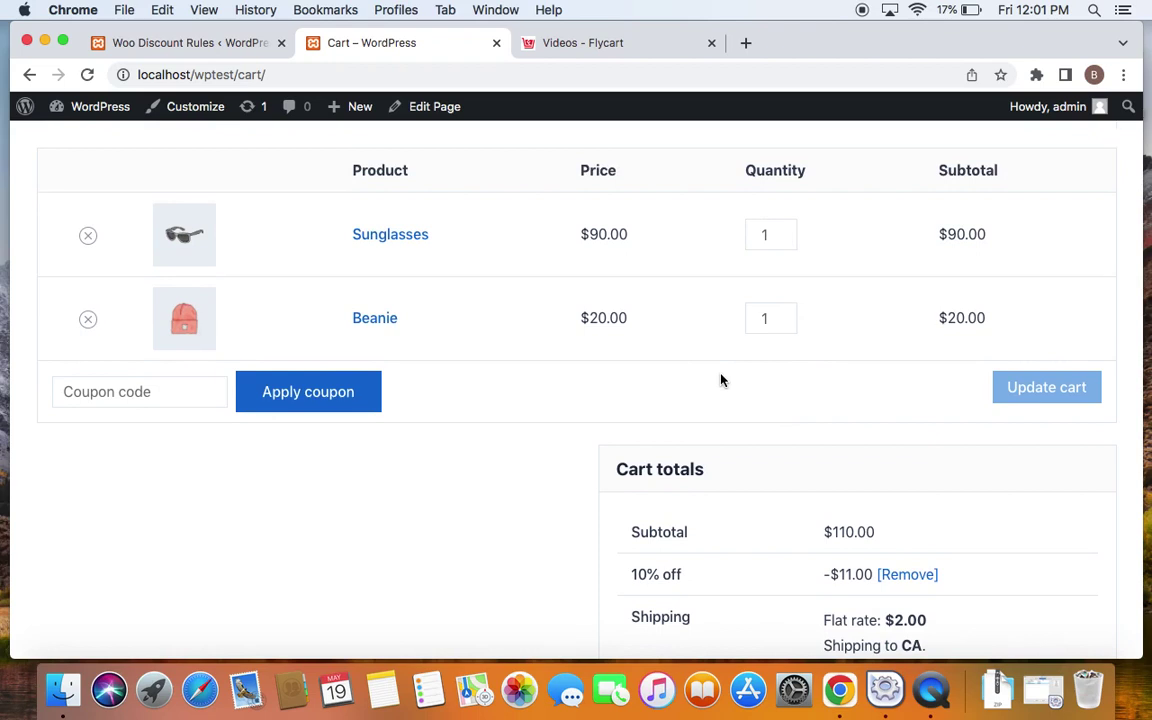
click(785, 231)
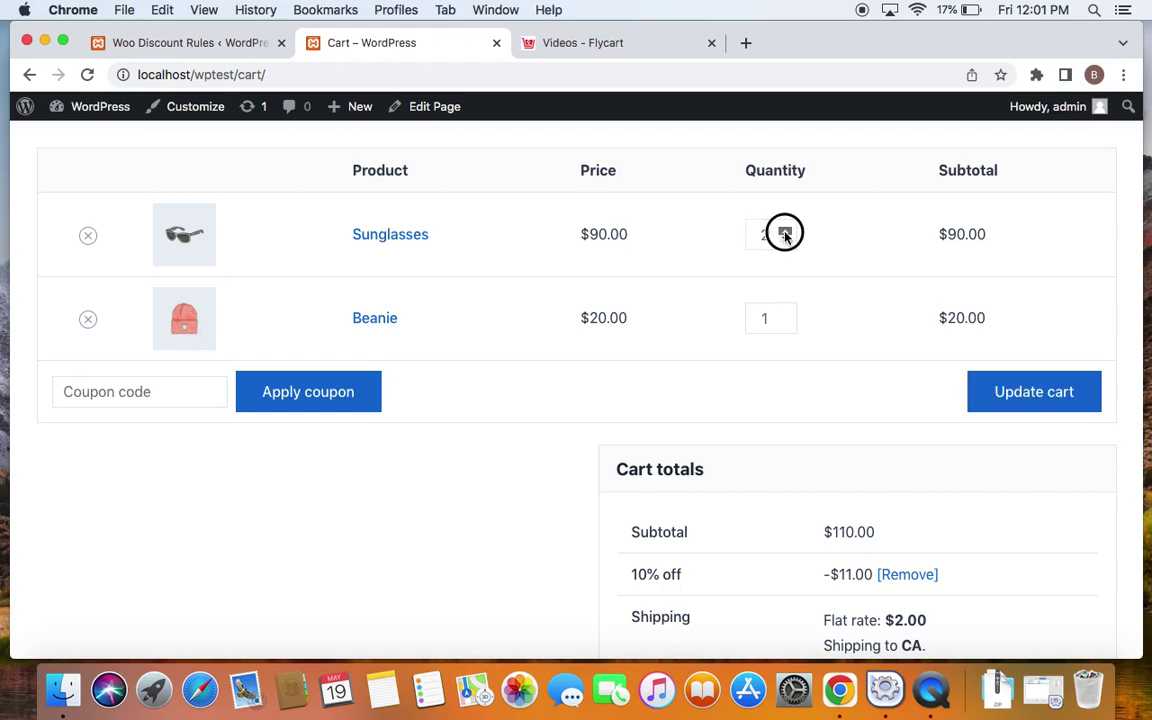
click(785, 314)
click(1000, 403)
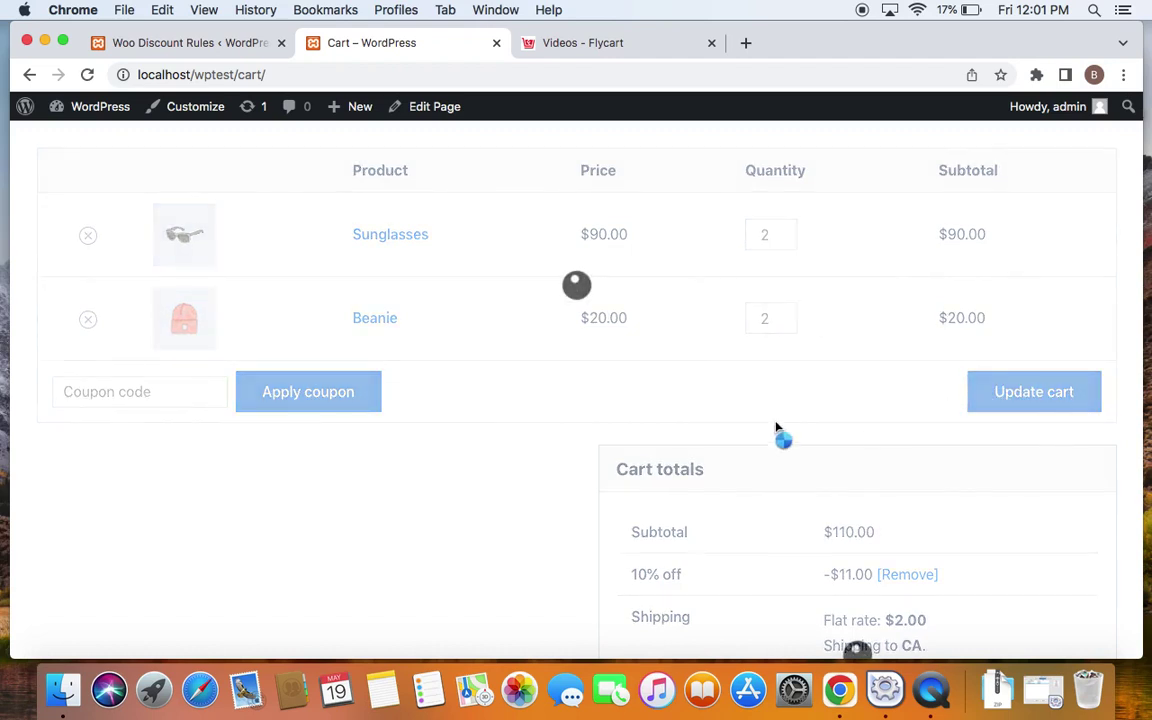
scroll(775, 420, down, 3)
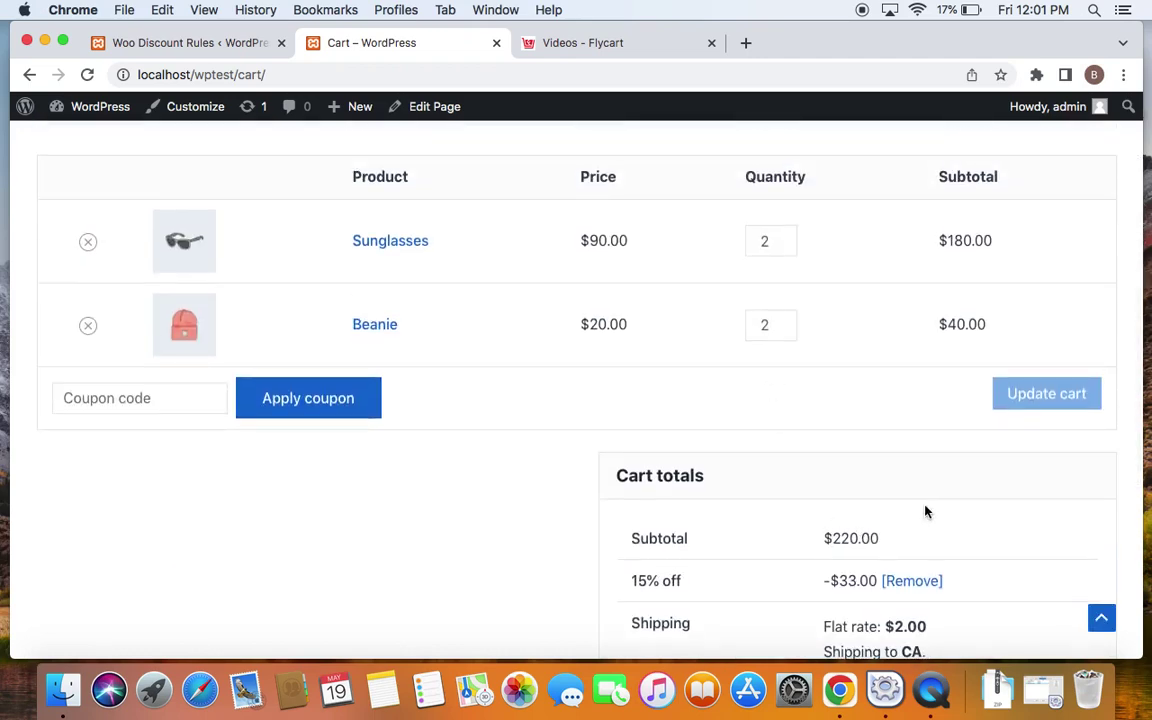
scroll(707, 581, down, 2)
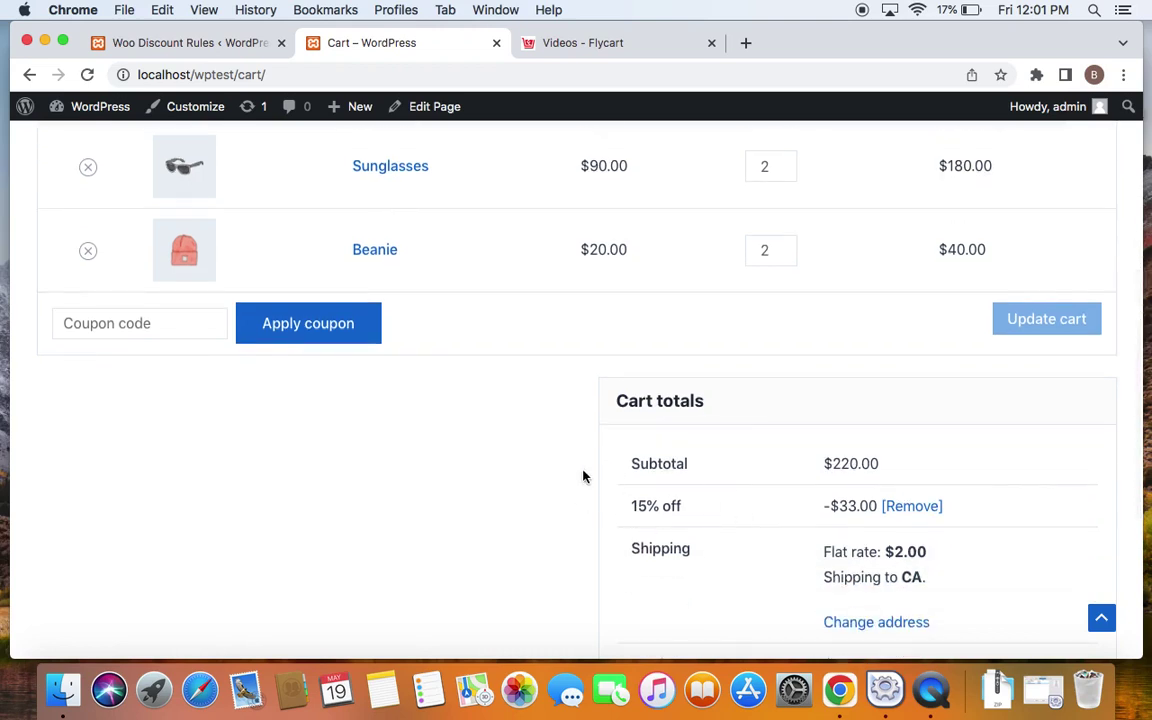
scroll(749, 468, up, 3)
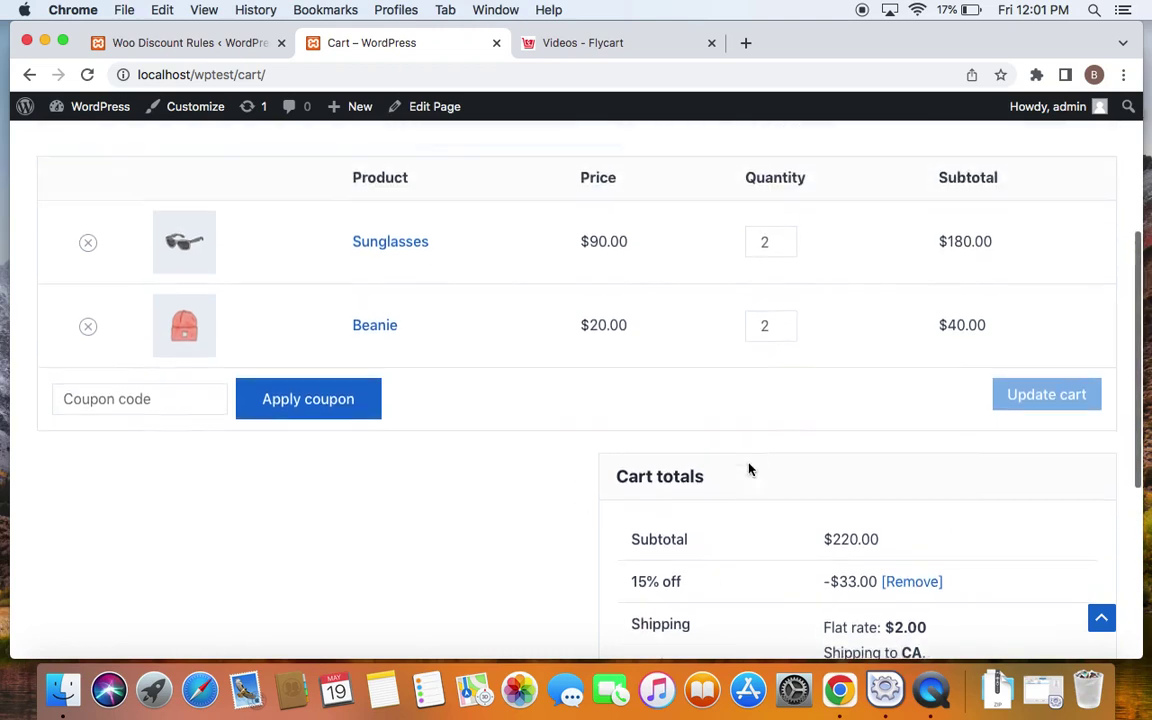
Raise Sunglasses and Beanie to quantity 3 and update the cart: $330.00 subtotal, -$66.00, $266.00 total
click(785, 253)
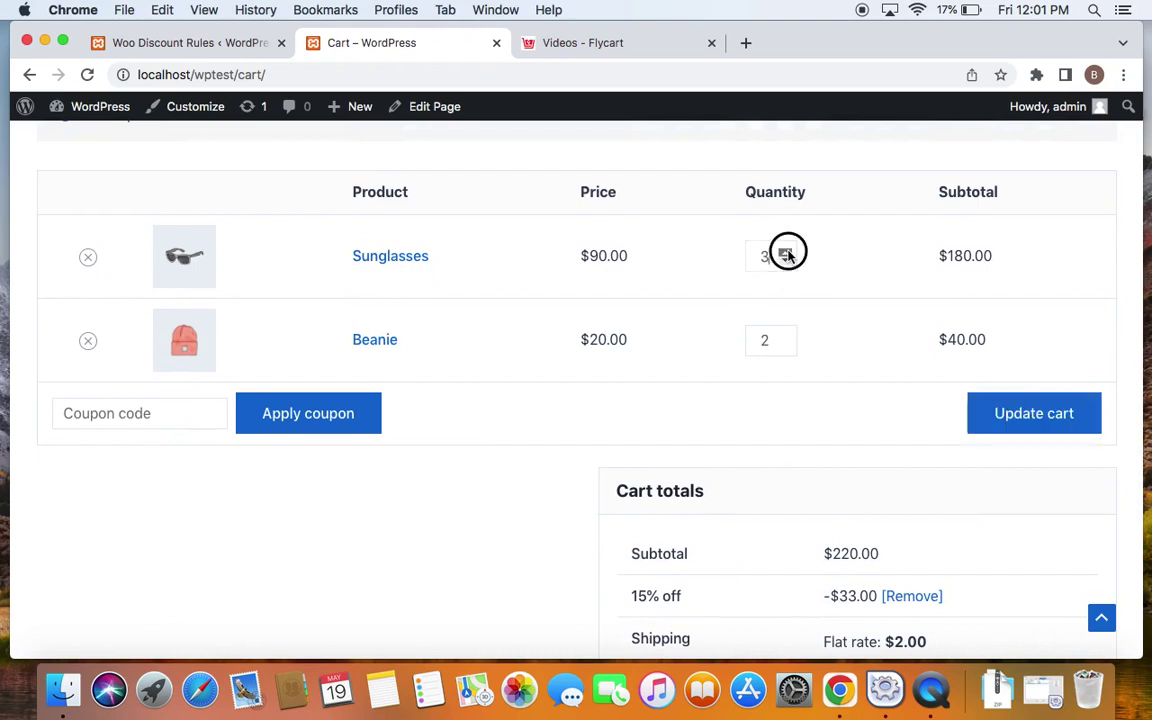
click(784, 335)
click(1021, 406)
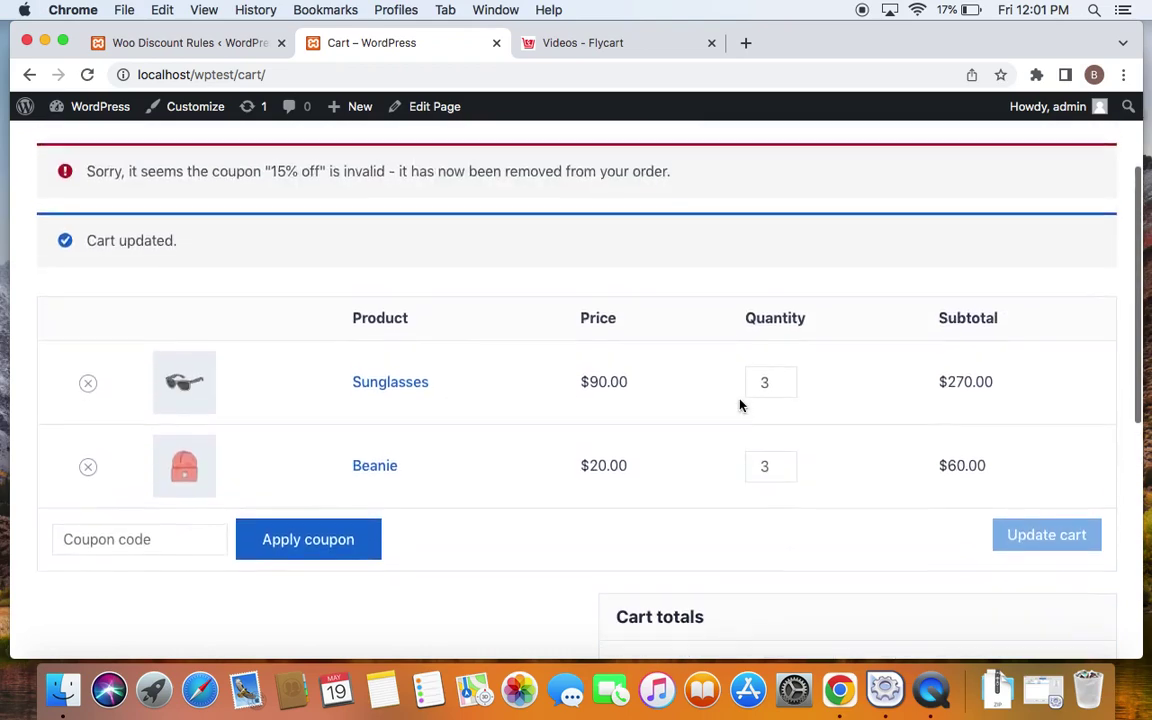
scroll(740, 404, down, 5)
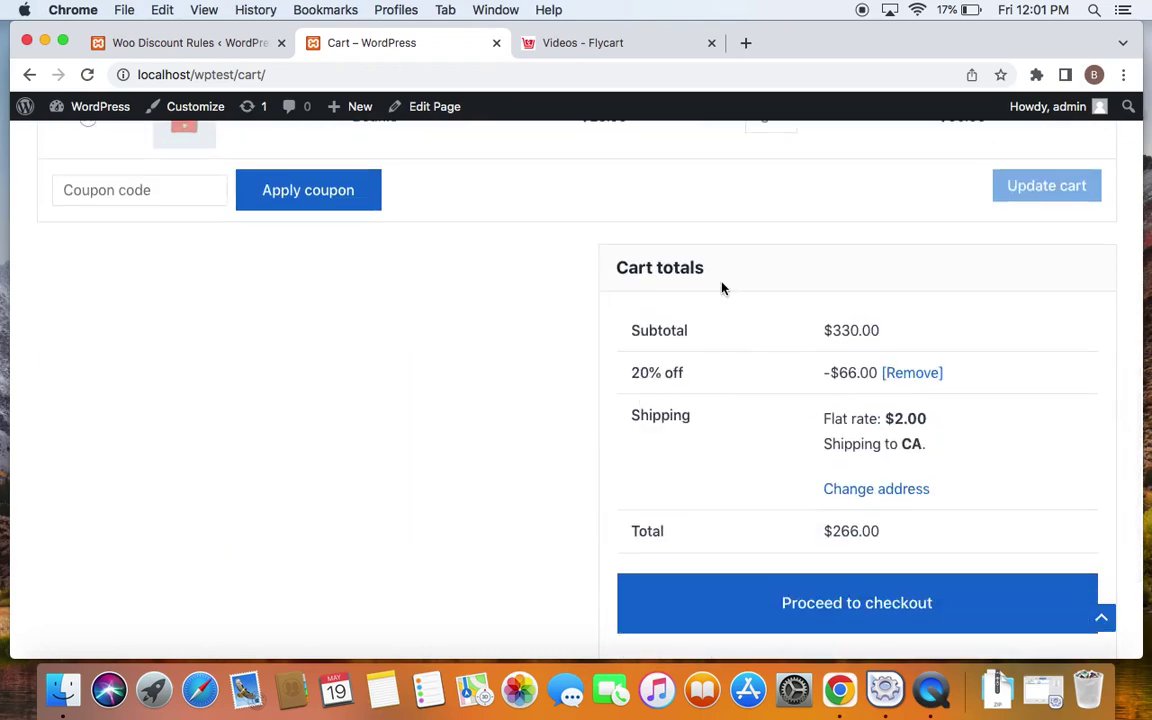
scroll(723, 288, up, 2)
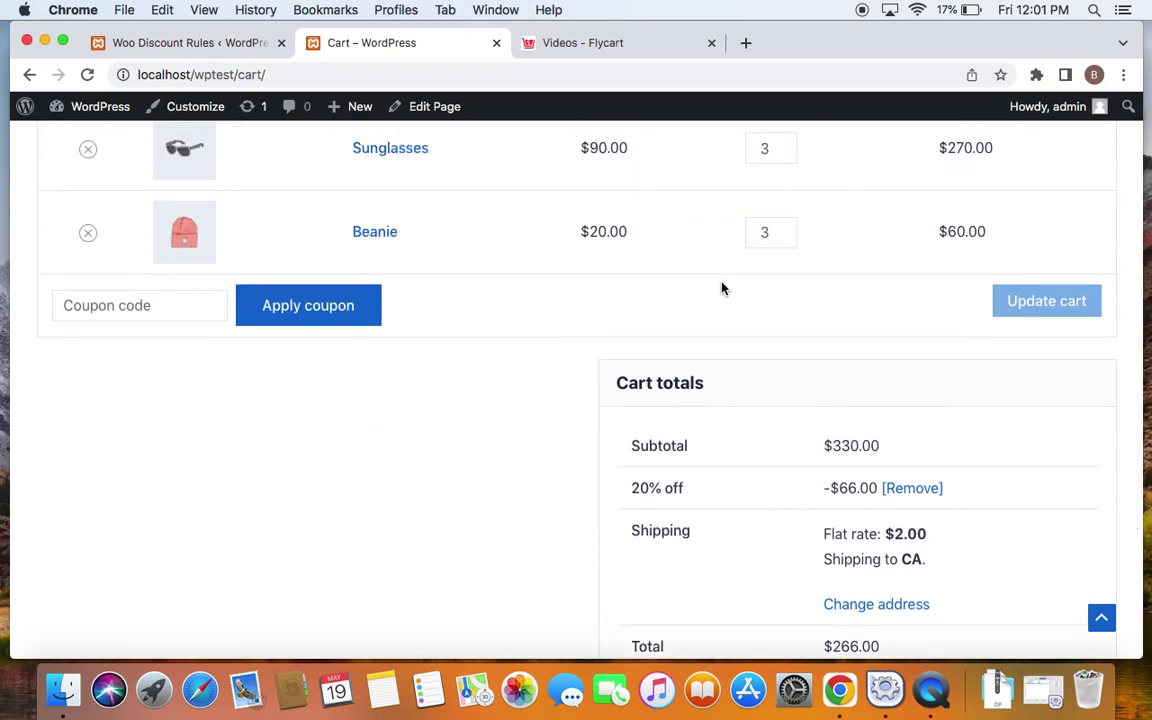
scroll(723, 288, up, 2)
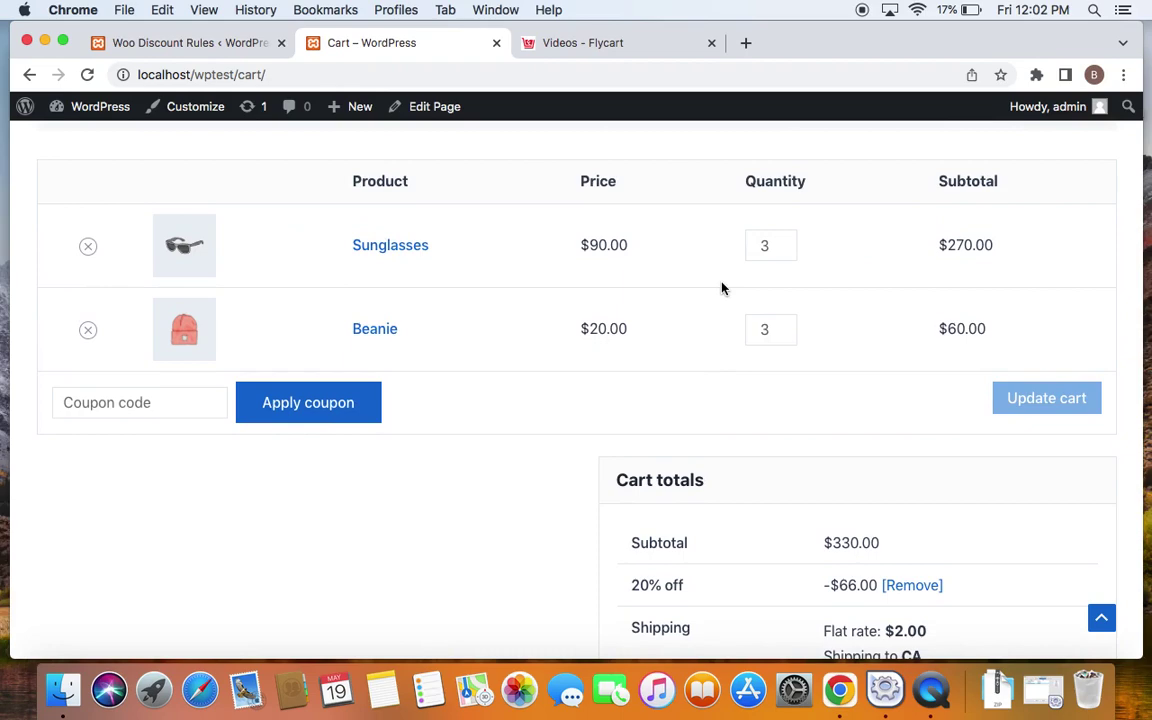
Return to the Discount Rules list showing all three tiered subtotal rules enabled
click(185, 42)
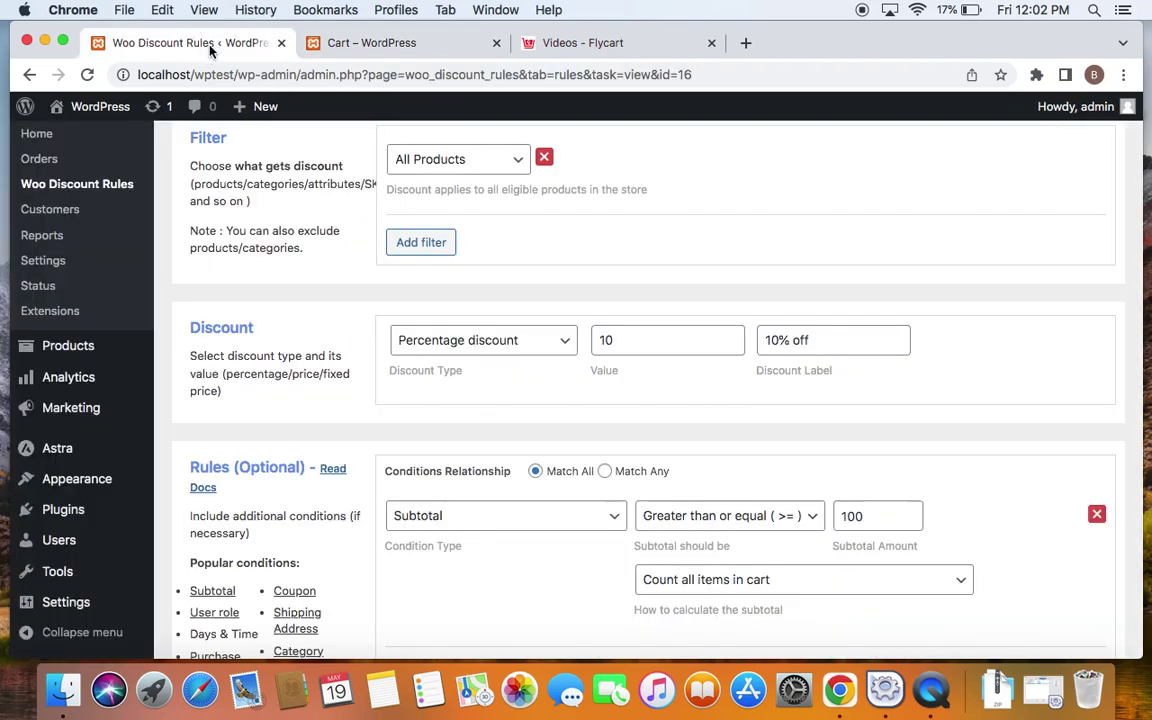
scroll(375, 303, up, 5)
click(257, 225)
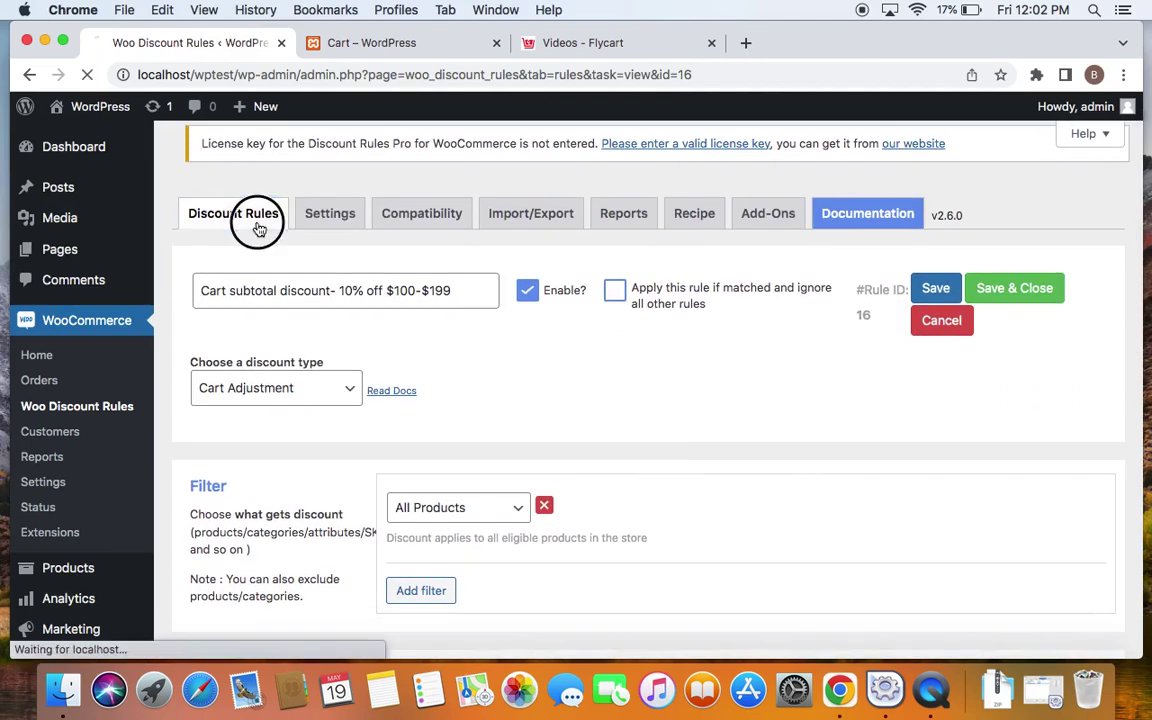
scroll(530, 400, down, 3)
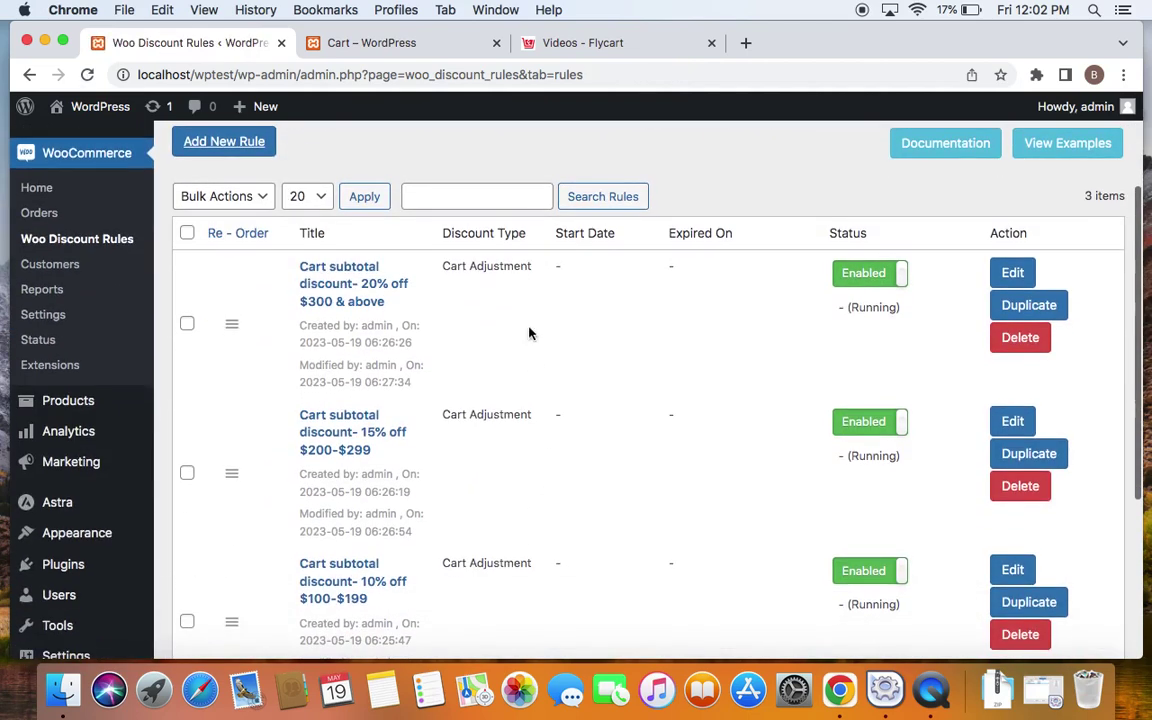